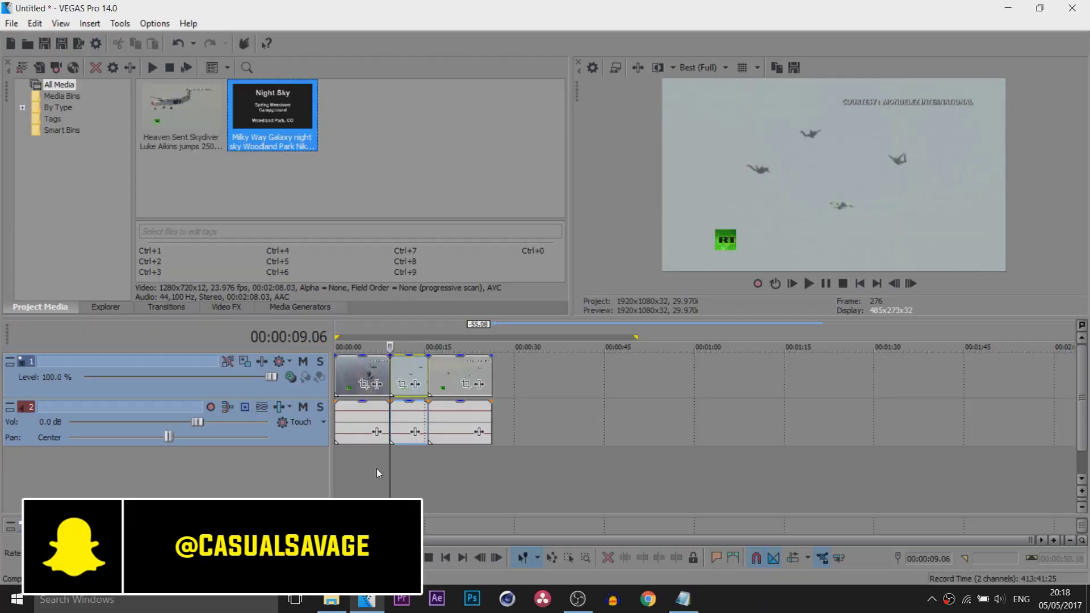
# Step: Scrub through the footage to preview it and restore the Default window layout
pyautogui.click(377, 468)
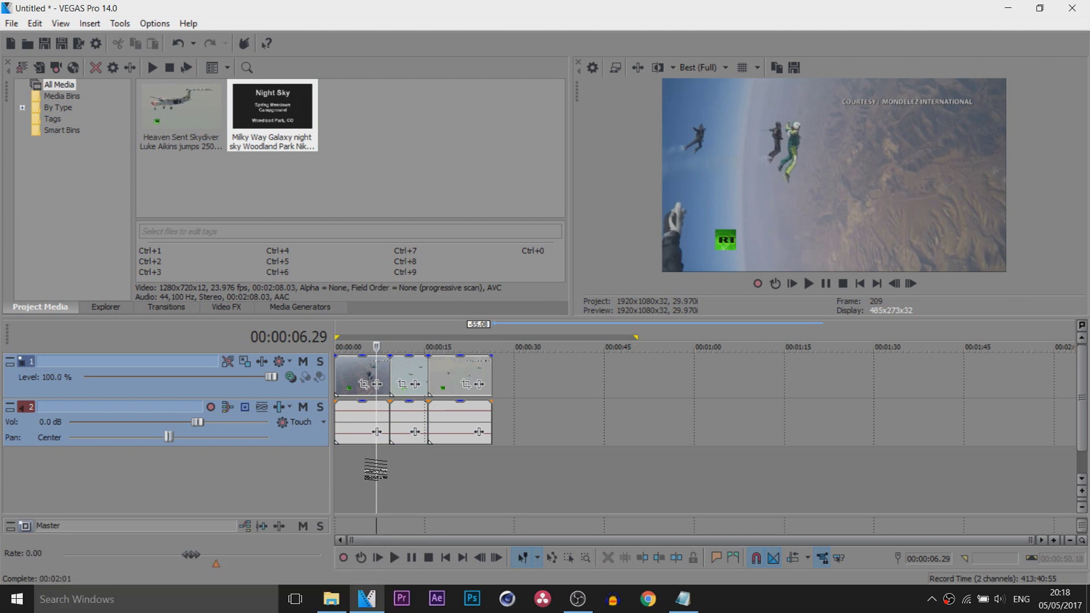
pyautogui.moveTo(377, 470)
pyautogui.mouseDown()
pyautogui.moveTo(413, 486)
pyautogui.moveTo(389, 486)
pyautogui.mouseUp()
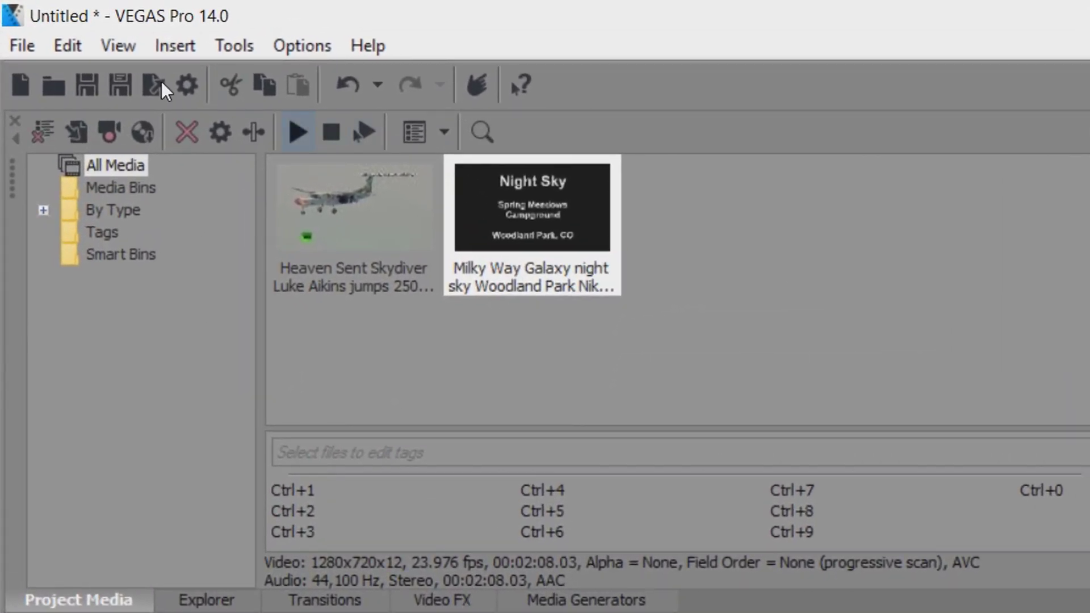
pyautogui.click(113, 46)
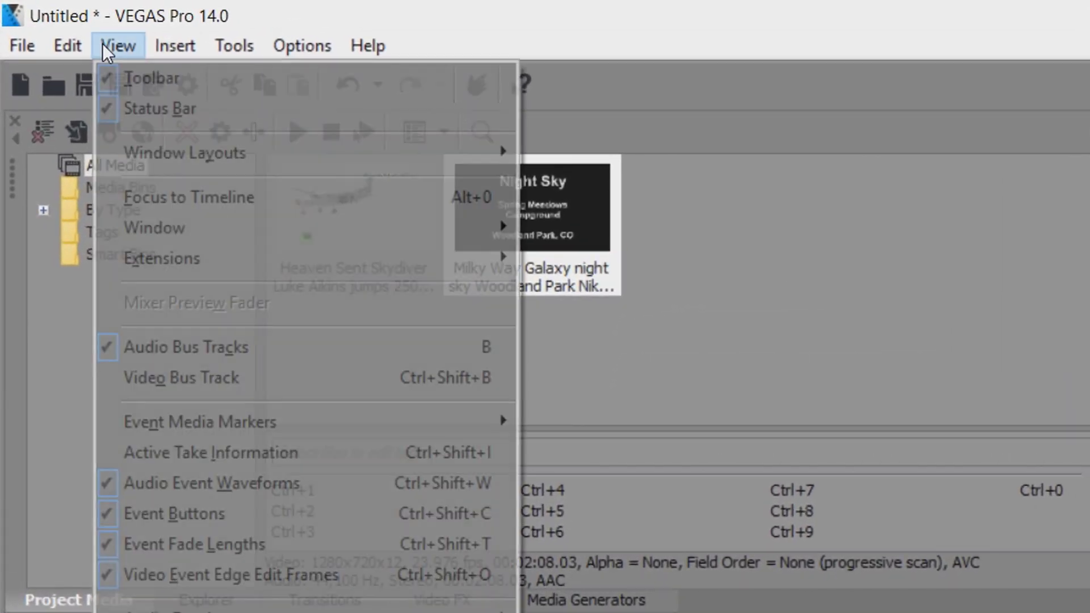
pyautogui.moveTo(188, 161)
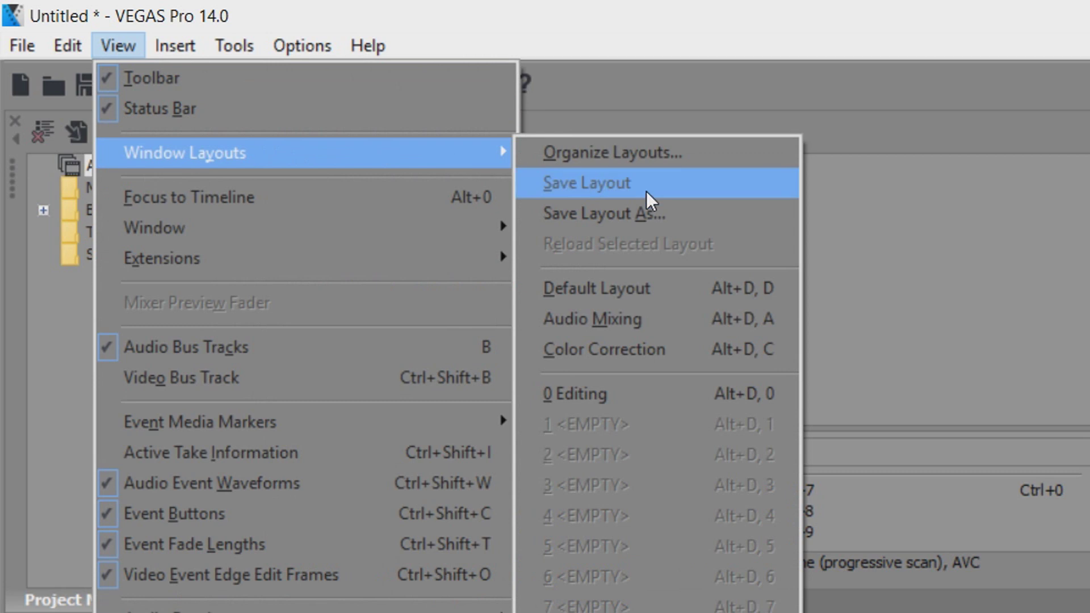
pyautogui.click(702, 288)
pyautogui.scroll(-20, 392, 329)
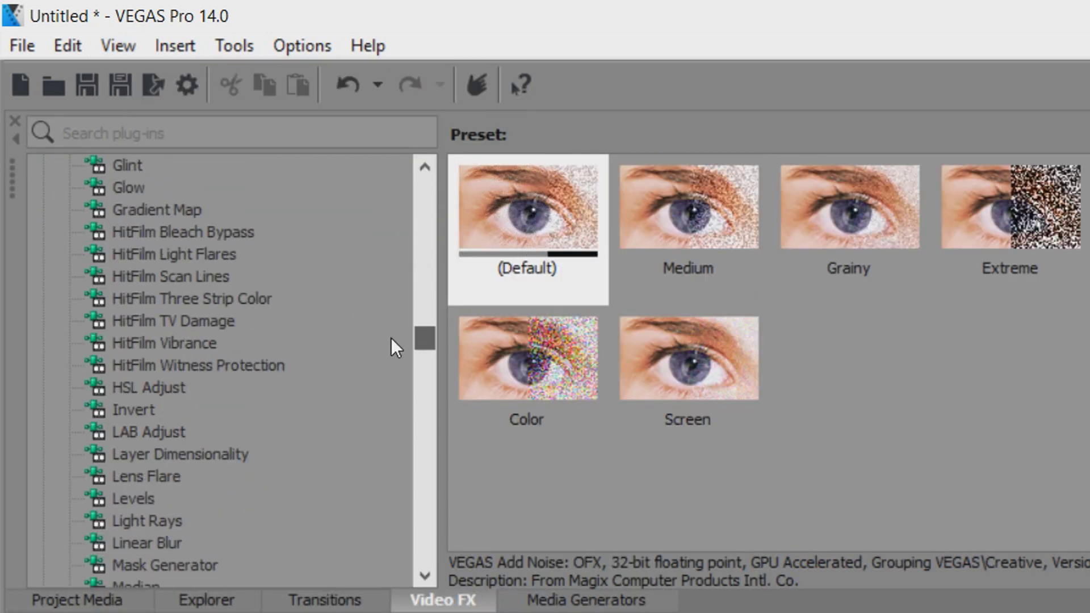
pyautogui.scroll(1, 391, 338)
pyautogui.scroll(-1, 173, 495)
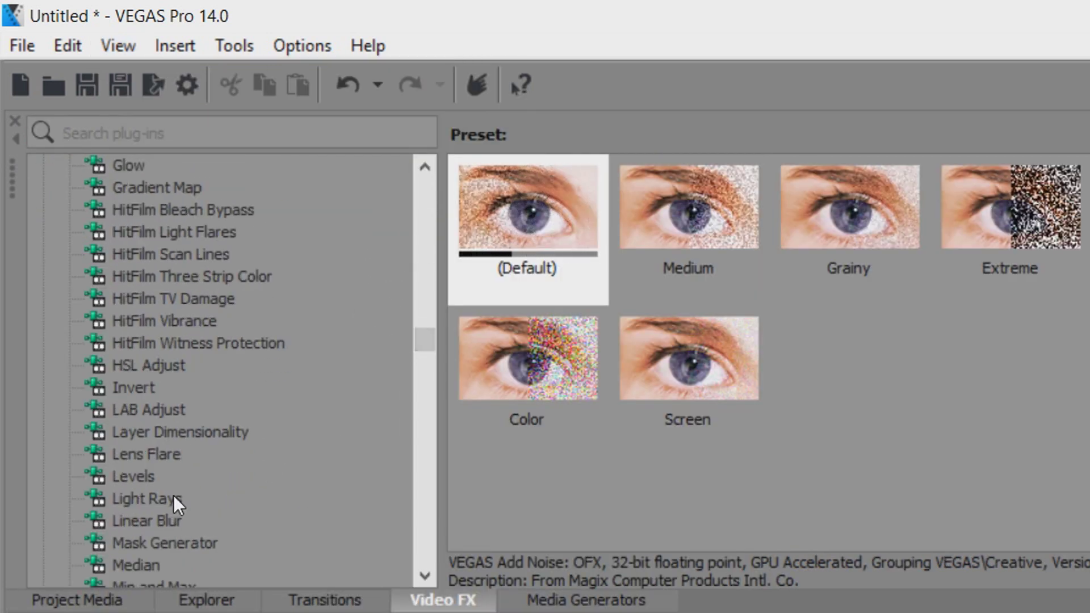
# Step: Apply the Levels (Default) preset to the middle skydiving clip
pyautogui.click(135, 478)
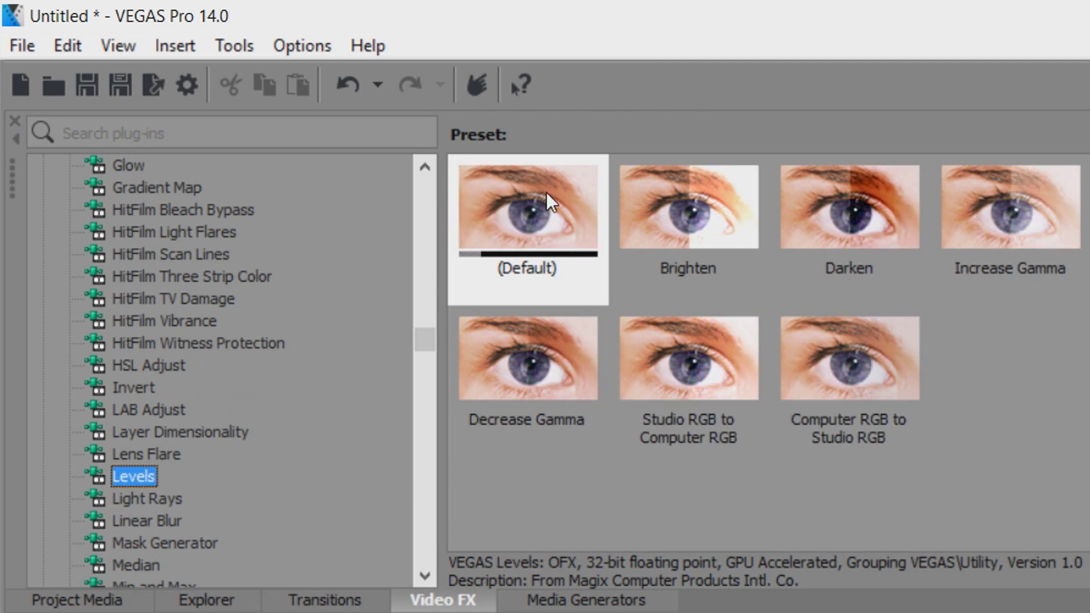
pyautogui.moveTo(546, 193); pyautogui.dragTo(566, 219)
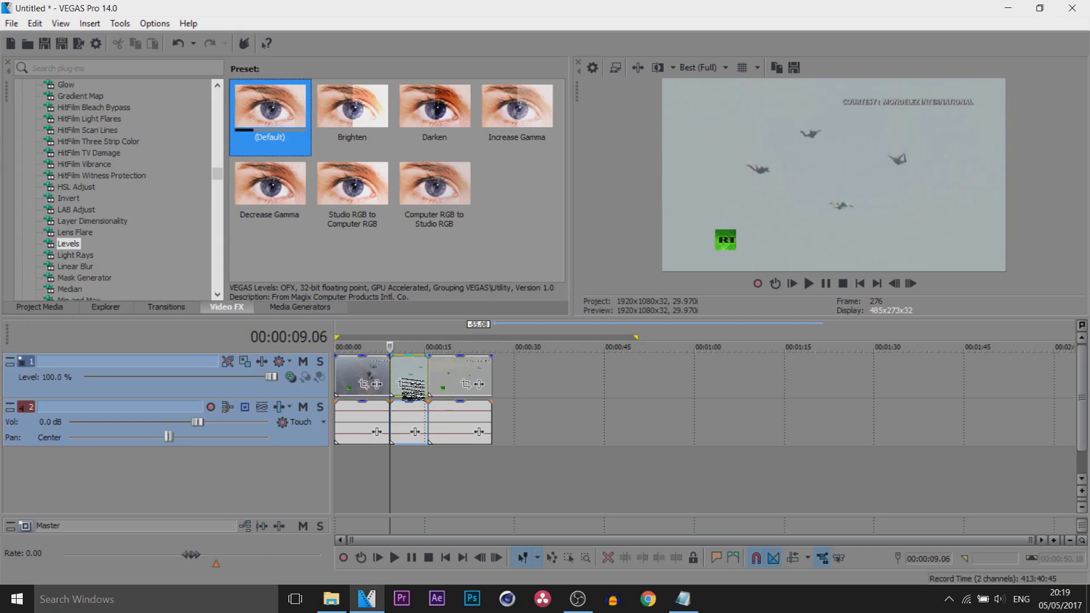
pyautogui.moveTo(410, 388); pyautogui.dragTo(410, 388)
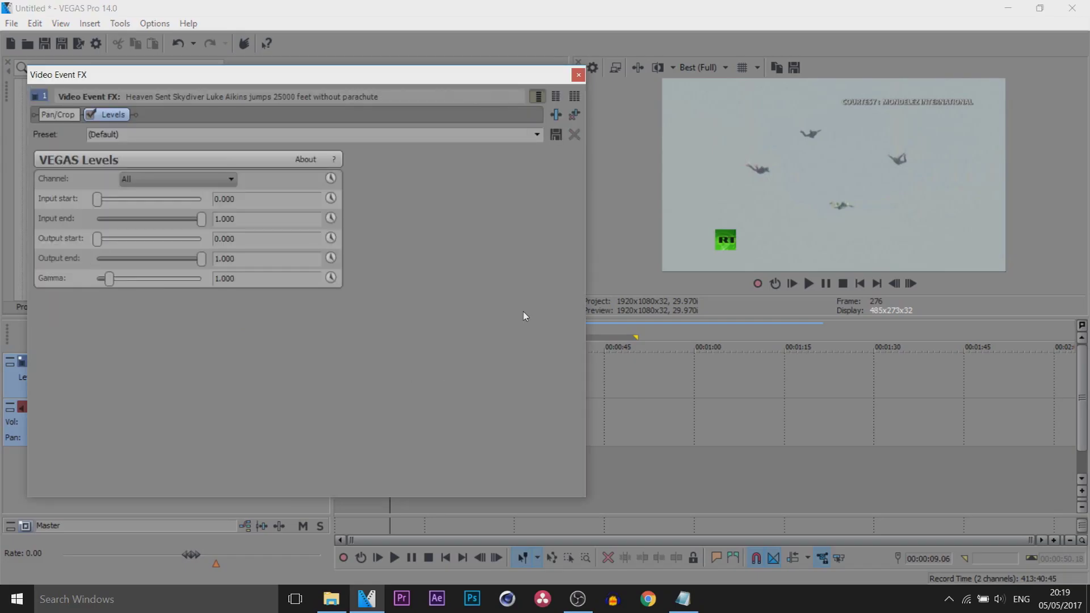
pyautogui.click(579, 75)
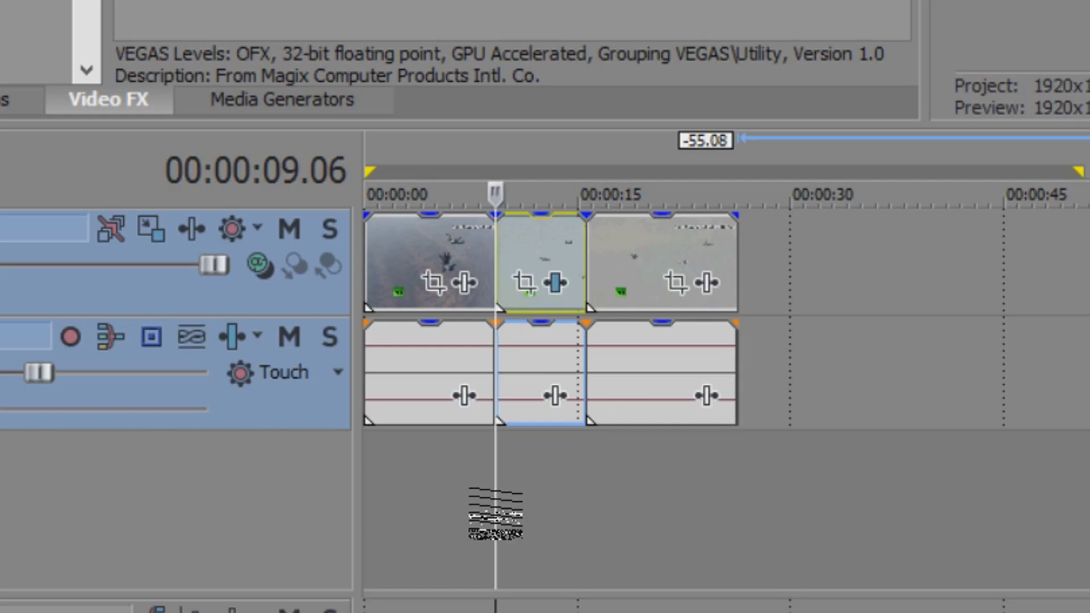
pyautogui.moveTo(390, 481); pyautogui.dragTo(430, 476)
pyautogui.moveTo(587, 500); pyautogui.dragTo(496, 490)
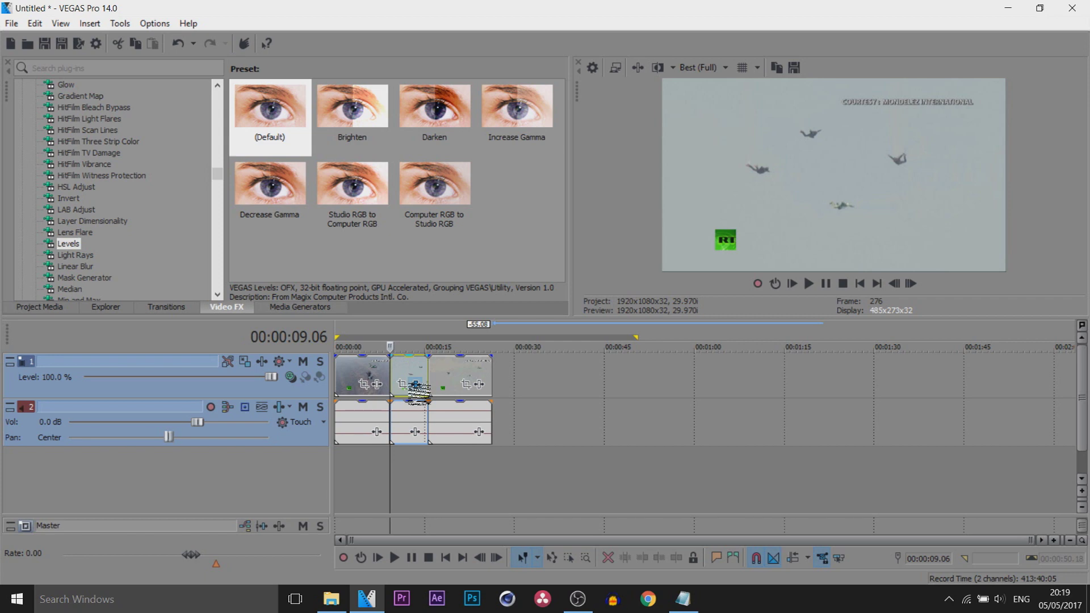
# Step: Set the Levels Input start to 0.177 and Input end to 0.687 to brighten the sky
pyautogui.click(417, 386)
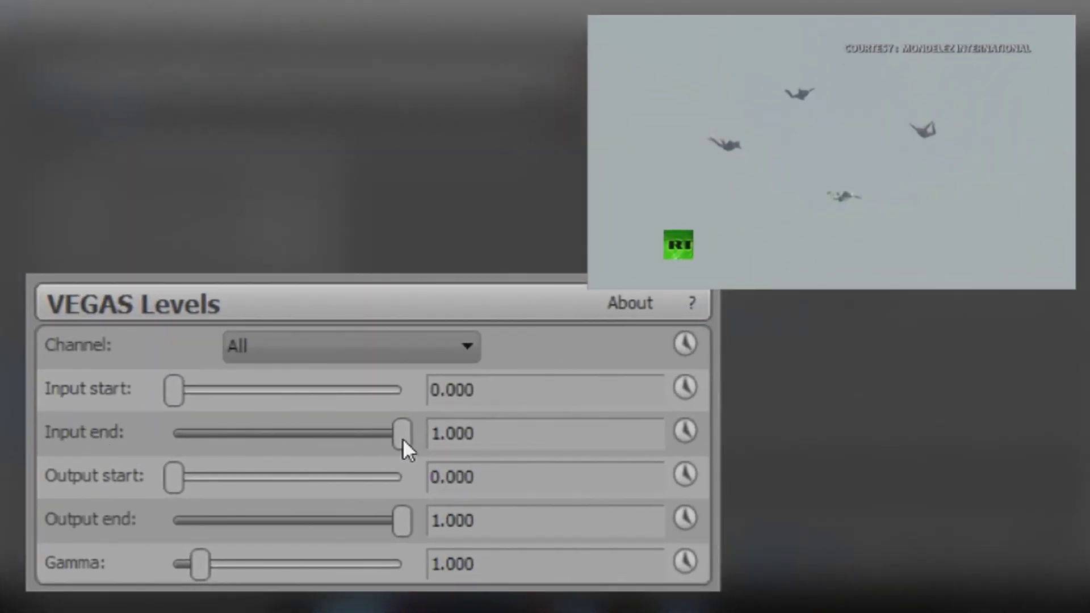
pyautogui.moveTo(403, 438); pyautogui.dragTo(363, 443)
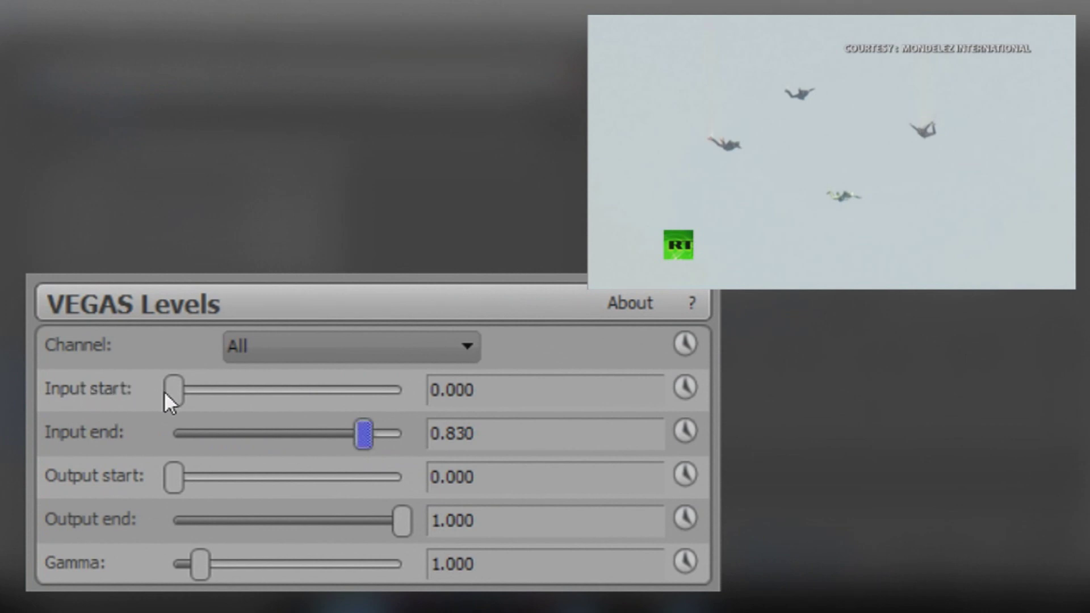
pyautogui.moveTo(171, 394); pyautogui.dragTo(204, 394)
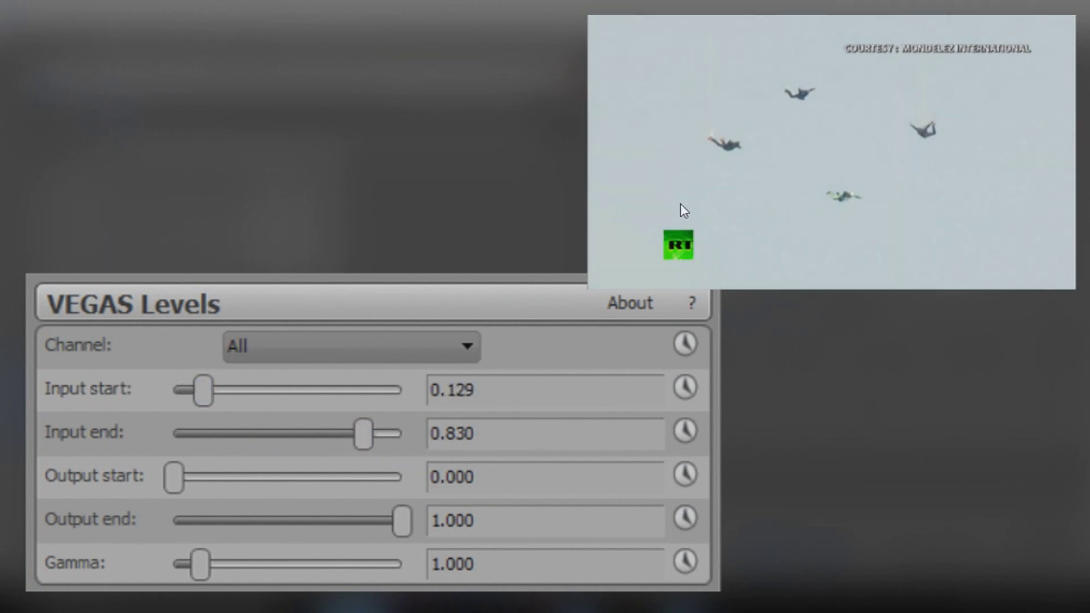
pyautogui.moveTo(357, 438); pyautogui.dragTo(331, 442)
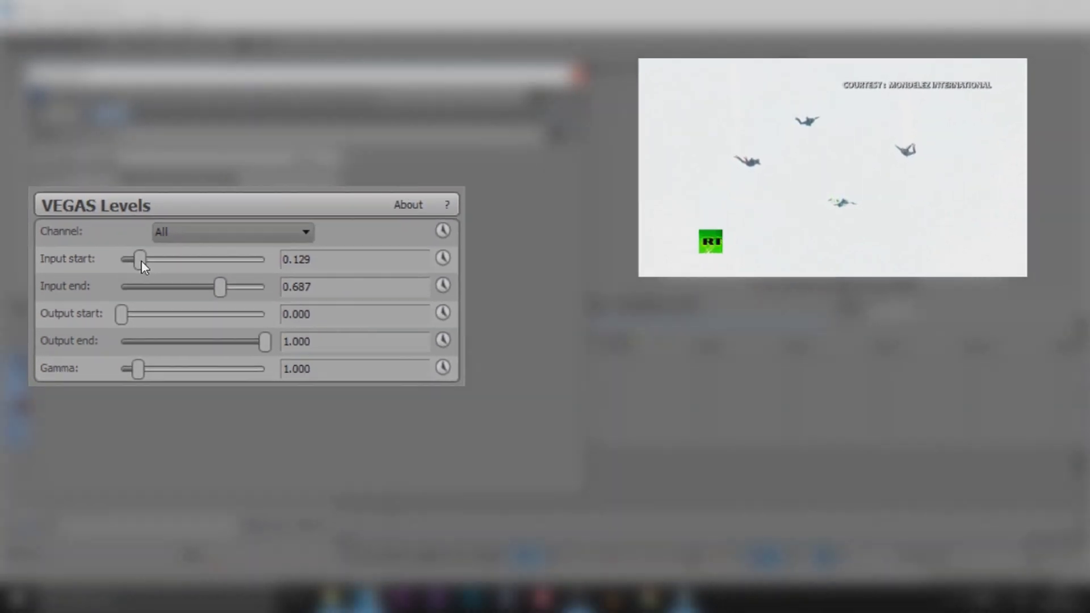
pyautogui.moveTo(203, 392); pyautogui.dragTo(213, 390)
pyautogui.moveTo(118, 204); pyautogui.dragTo(126, 212)
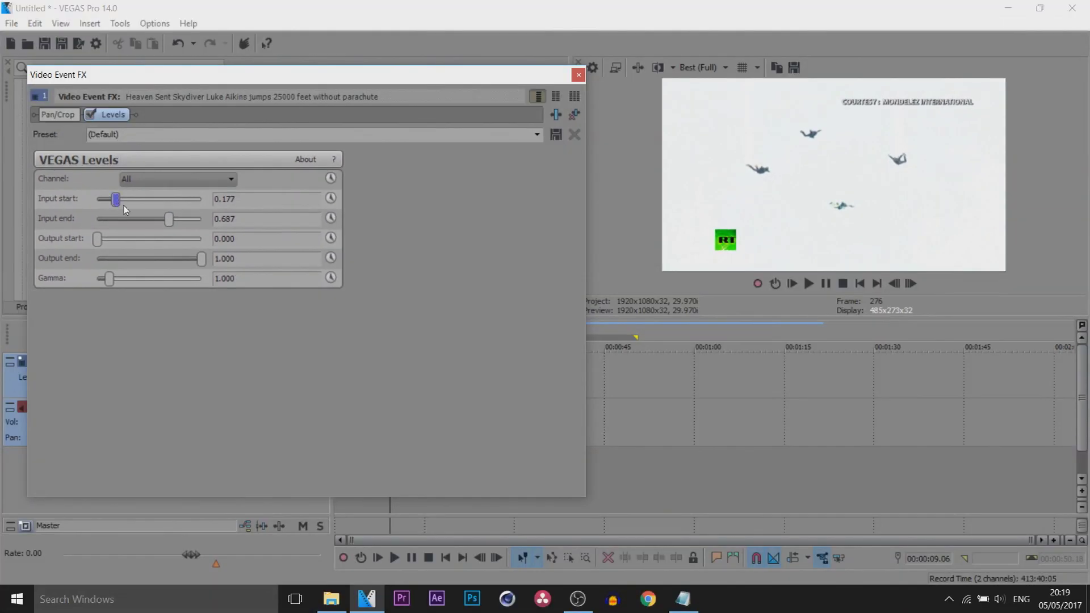
pyautogui.click(579, 76)
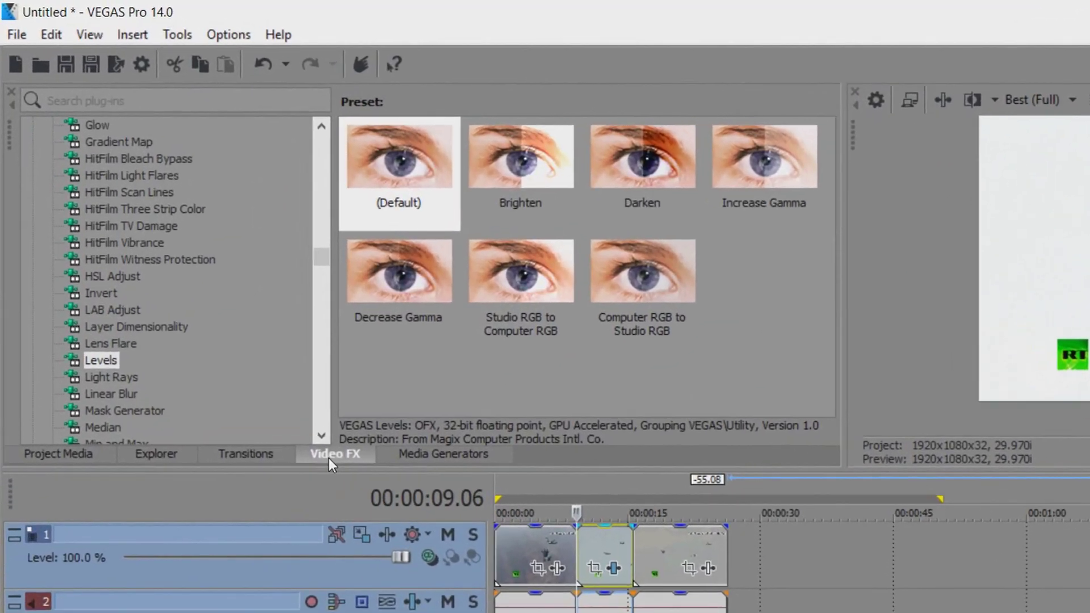
# Step: Apply the Chroma Keyer (Default) preset to the middle clip, sampling the white sky as key colour
pyautogui.moveTo(327, 263); pyautogui.dragTo(335, 158)
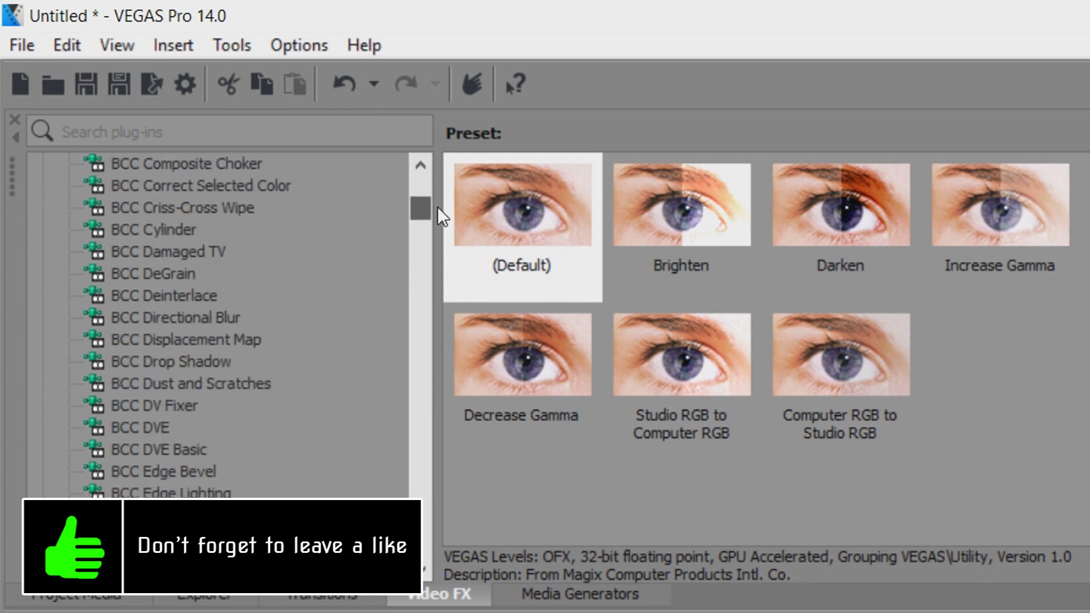
pyautogui.moveTo(442, 216); pyautogui.dragTo(437, 338)
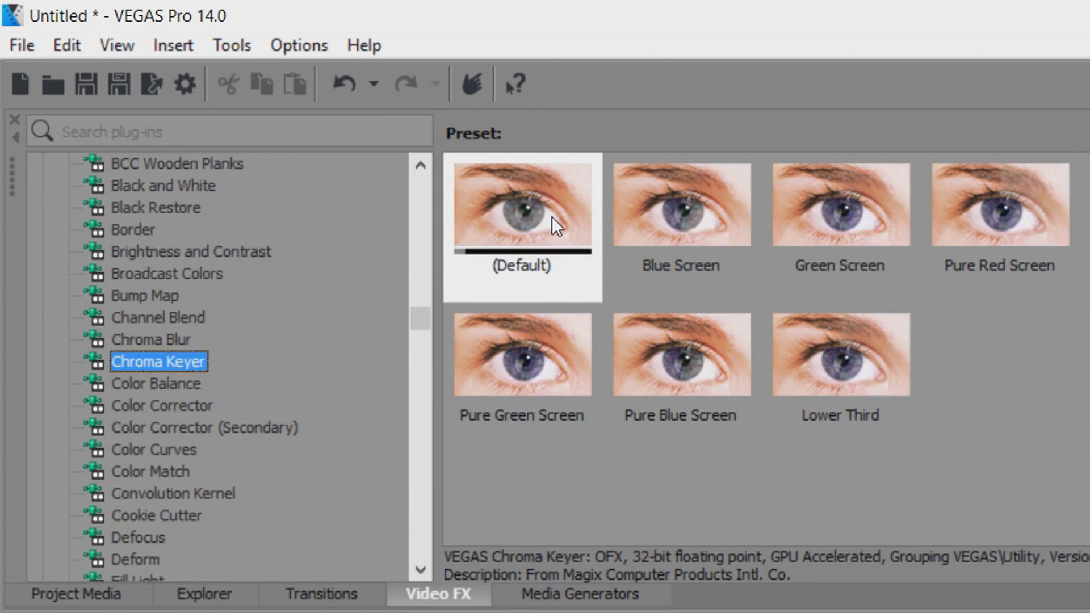
pyautogui.moveTo(540, 213); pyautogui.dragTo(406, 365)
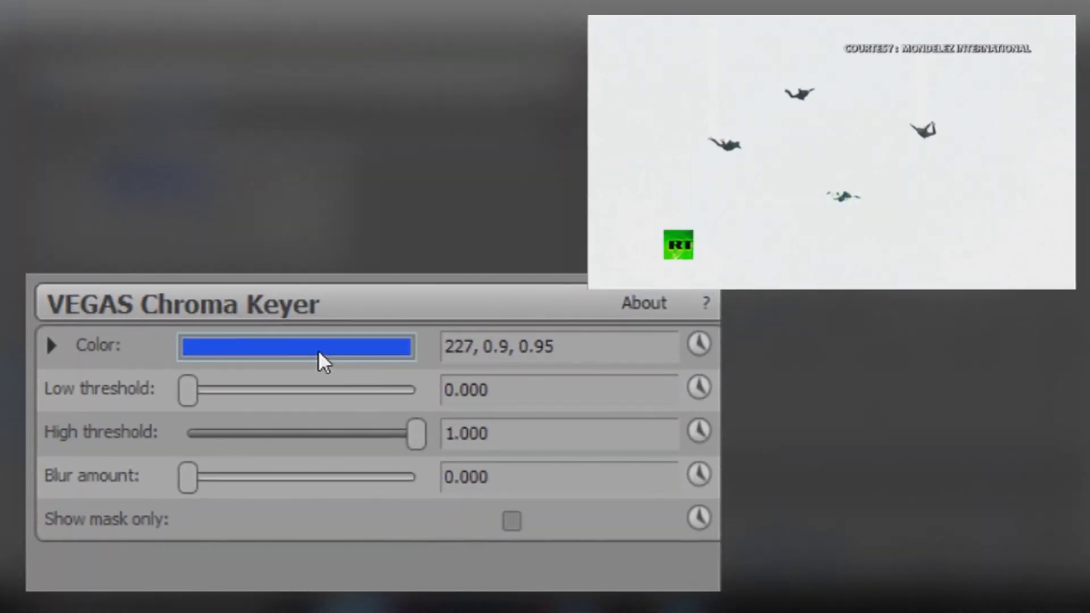
pyautogui.click(319, 359)
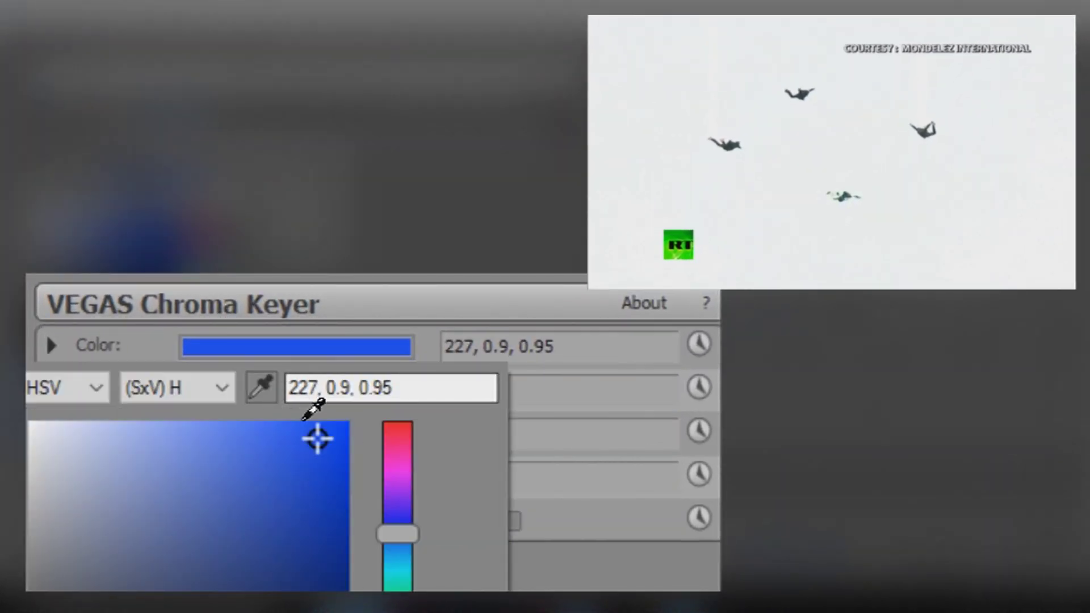
pyautogui.click(643, 79)
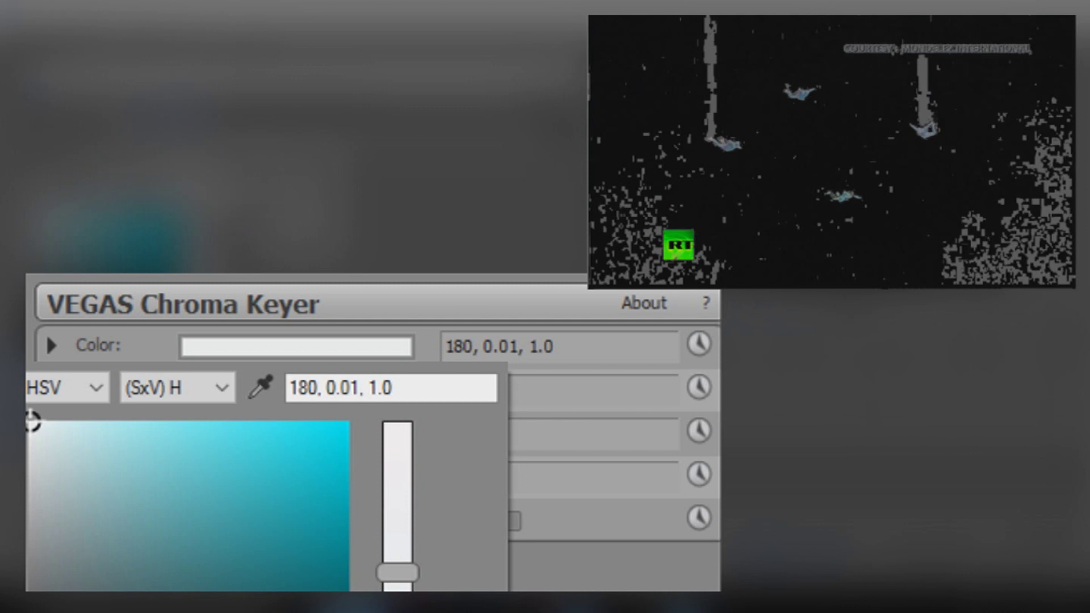
pyautogui.press('Escape')
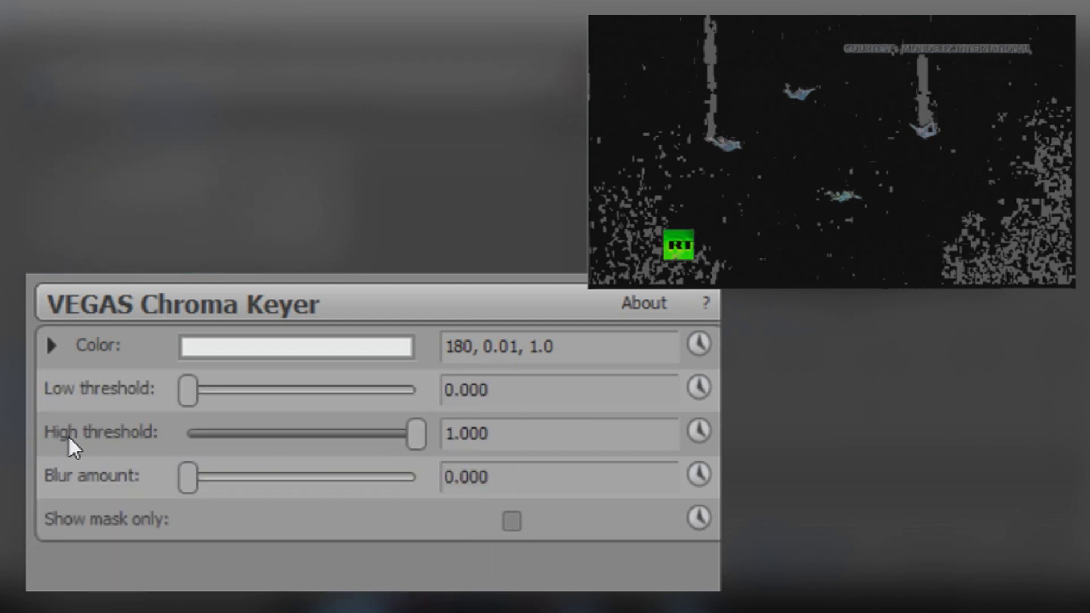
# Step: Set the Chroma Keyer Low threshold to 0.354 and High threshold to 0.721
pyautogui.moveTo(220, 390); pyautogui.dragTo(229, 391)
pyautogui.moveTo(417, 435); pyautogui.dragTo(337, 437)
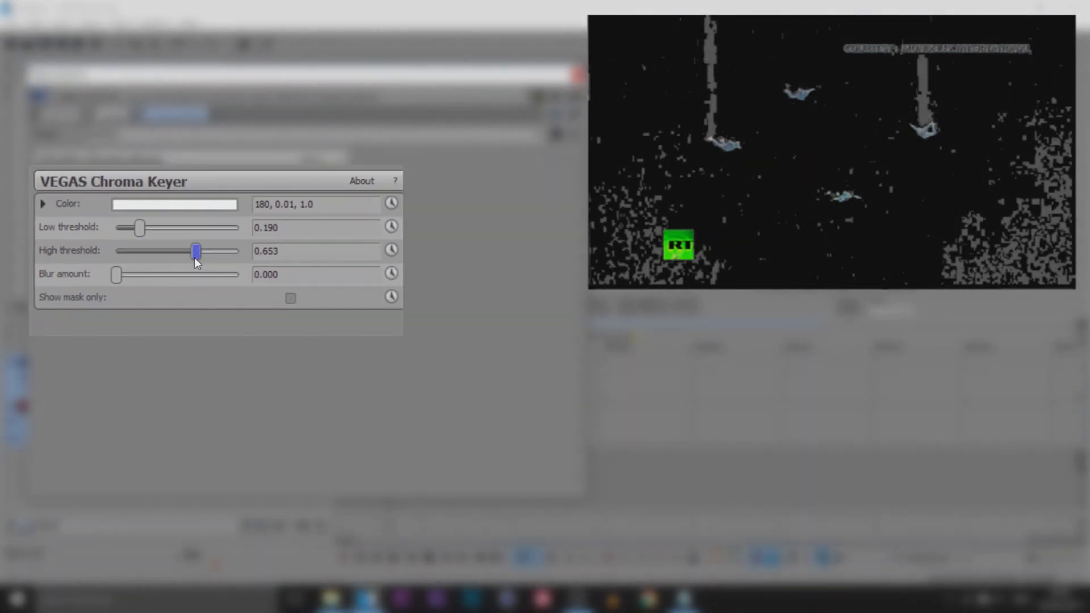
pyautogui.moveTo(196, 251); pyautogui.dragTo(205, 251)
pyautogui.moveTo(139, 228); pyautogui.dragTo(160, 239)
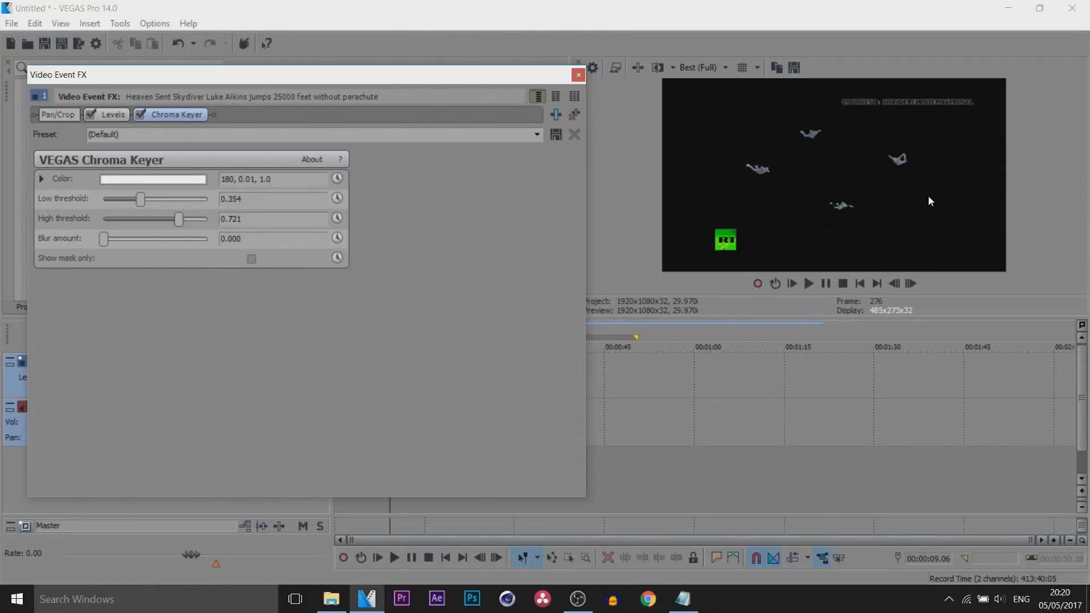
# Step: Insert a new video track on top and move the keyed middle clip onto it
pyautogui.click(578, 75)
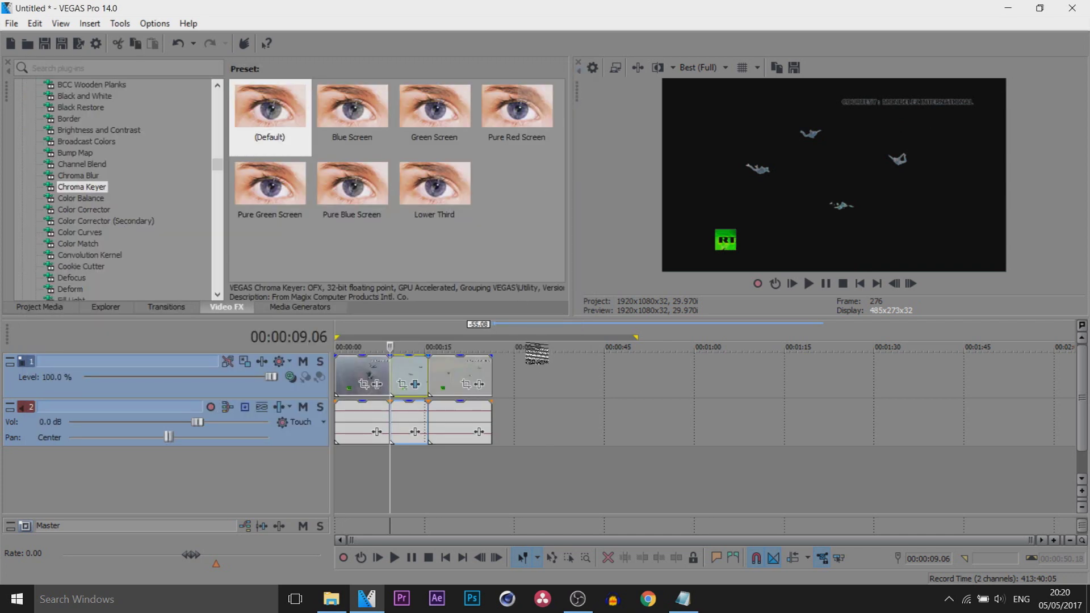
pyautogui.rightClick(297, 396)
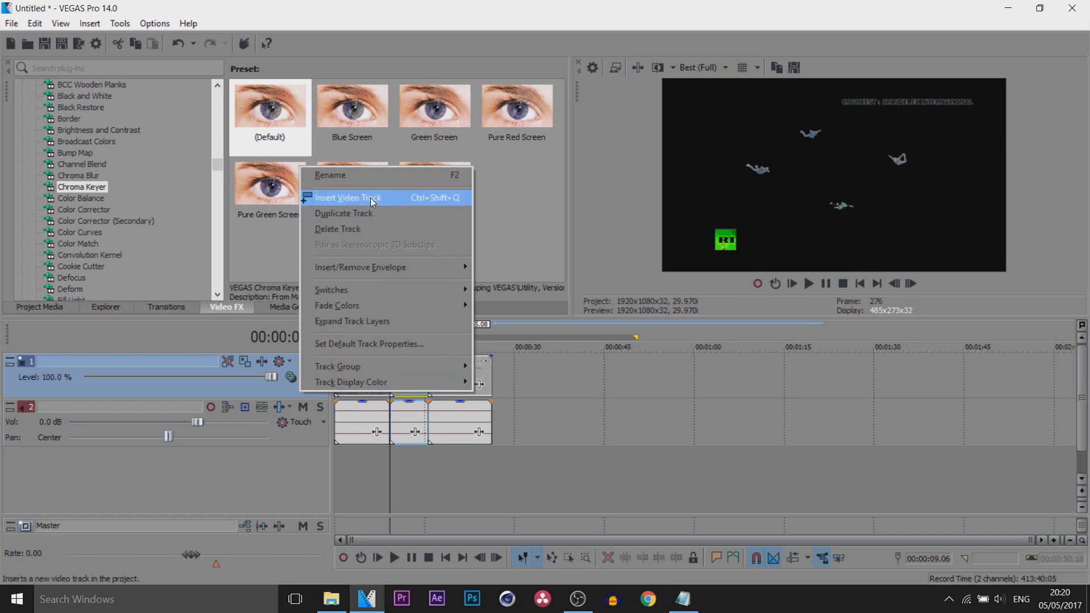
pyautogui.click(363, 196)
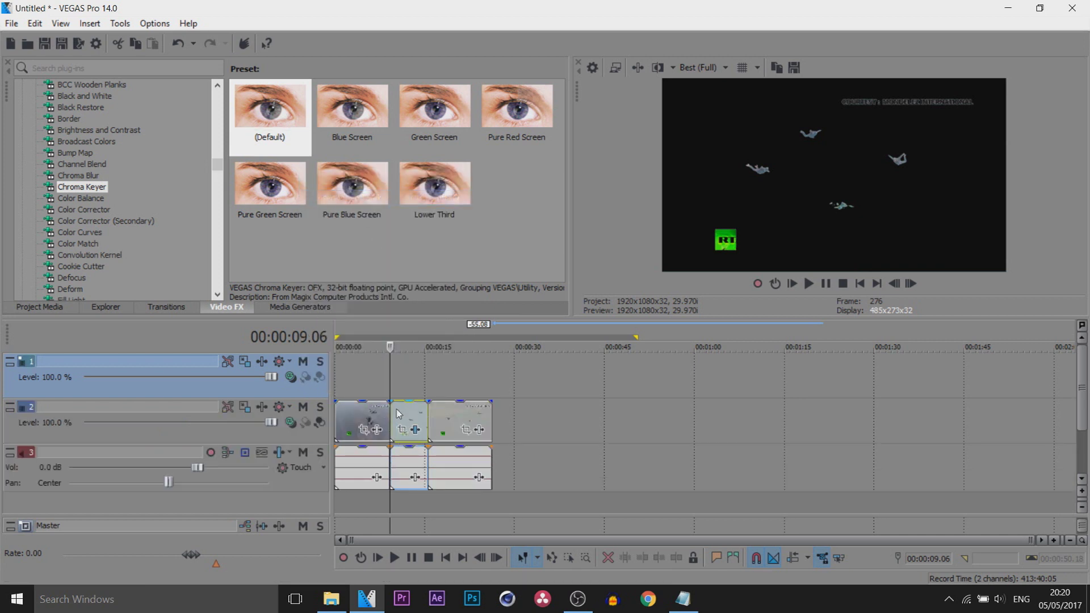
pyautogui.moveTo(399, 414); pyautogui.dragTo(406, 392)
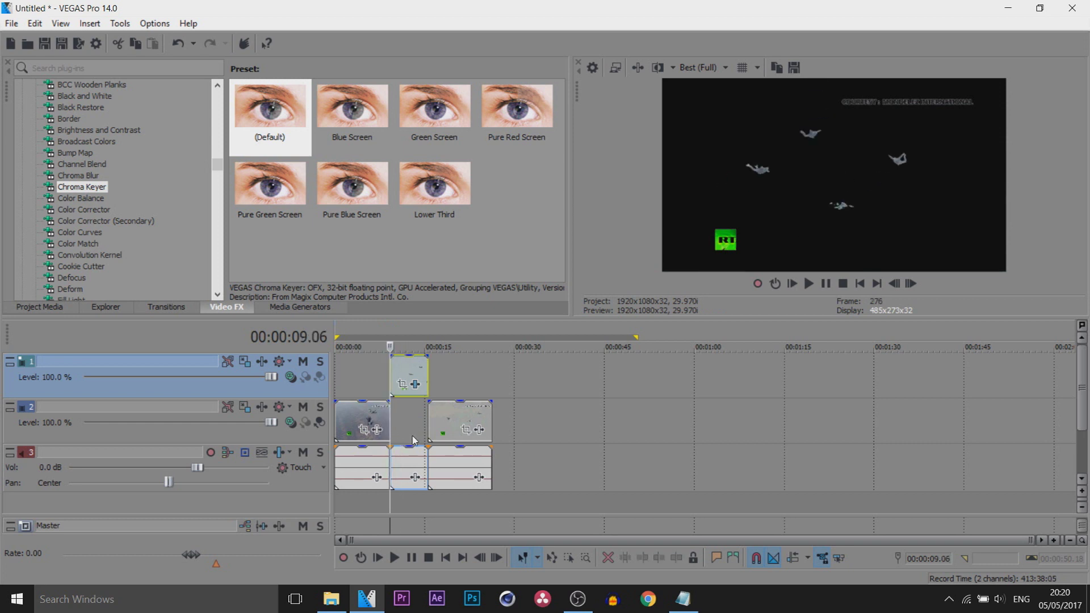
# Step: Add the Milky Way night-sky footage from Project Media to track 2
pyautogui.click(49, 309)
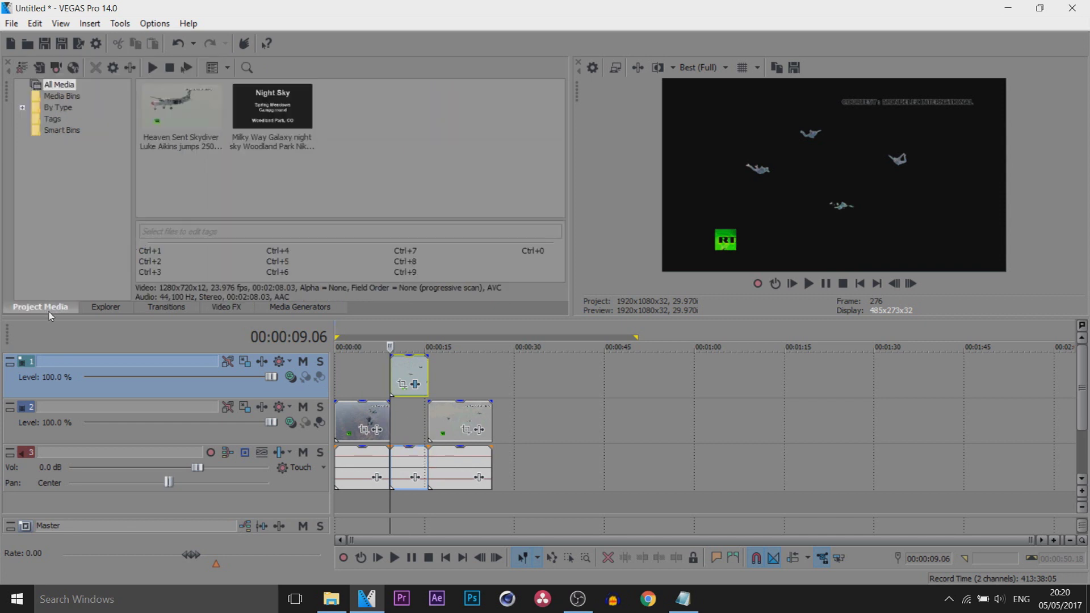
pyautogui.click(316, 140)
pyautogui.moveTo(555, 338); pyautogui.dragTo(686, 407)
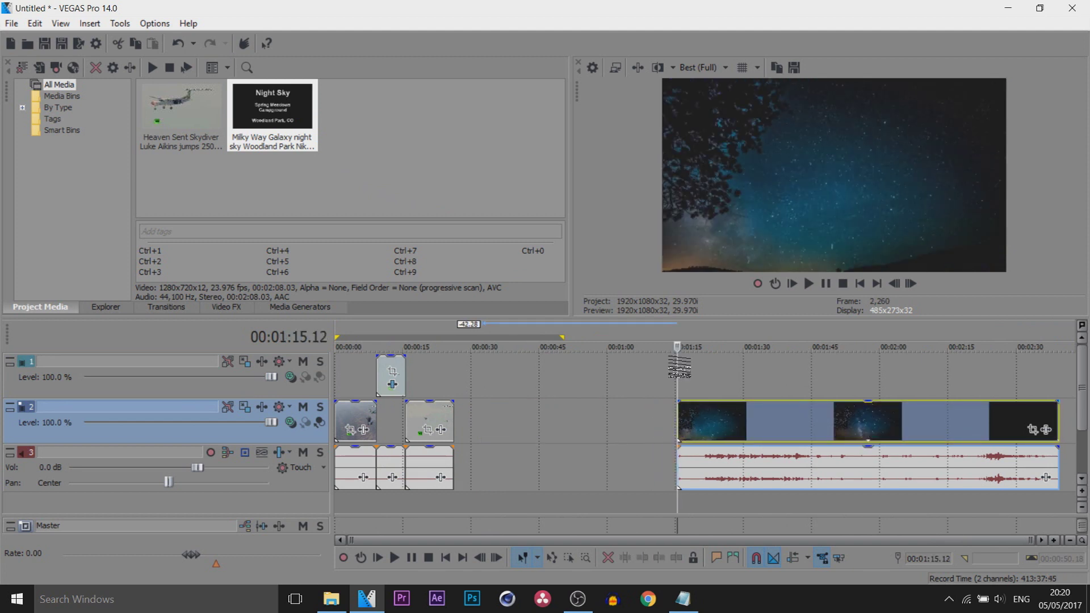
# Step: Trim the night-sky clip to a short piece, delete its audio, and place it between the clips
pyautogui.click(704, 373)
pyautogui.press('s')
pyautogui.click(746, 423)
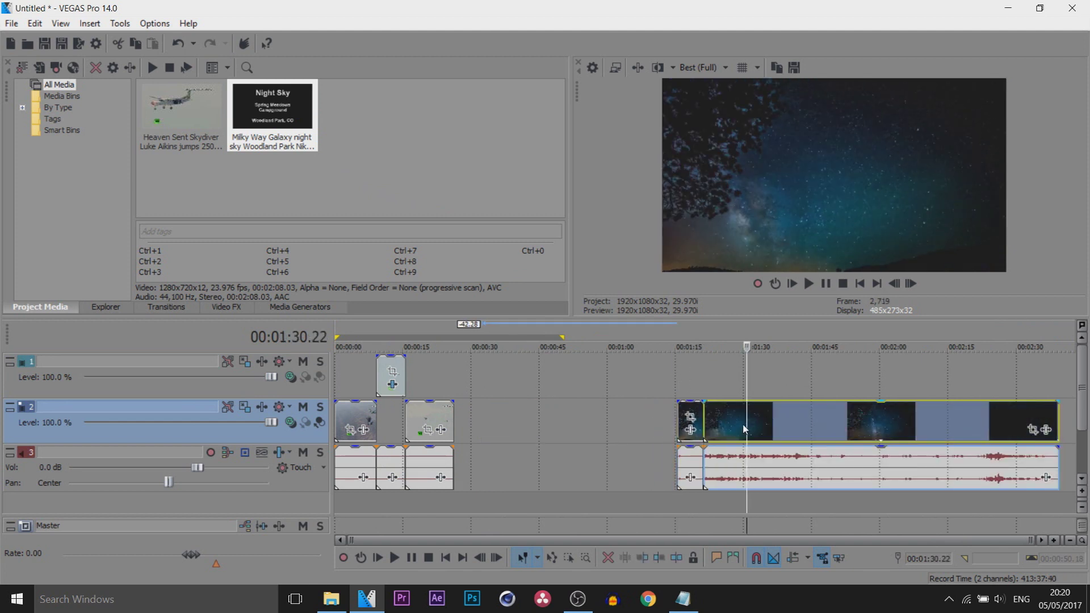
pyautogui.press('Delete')
pyautogui.click(690, 476)
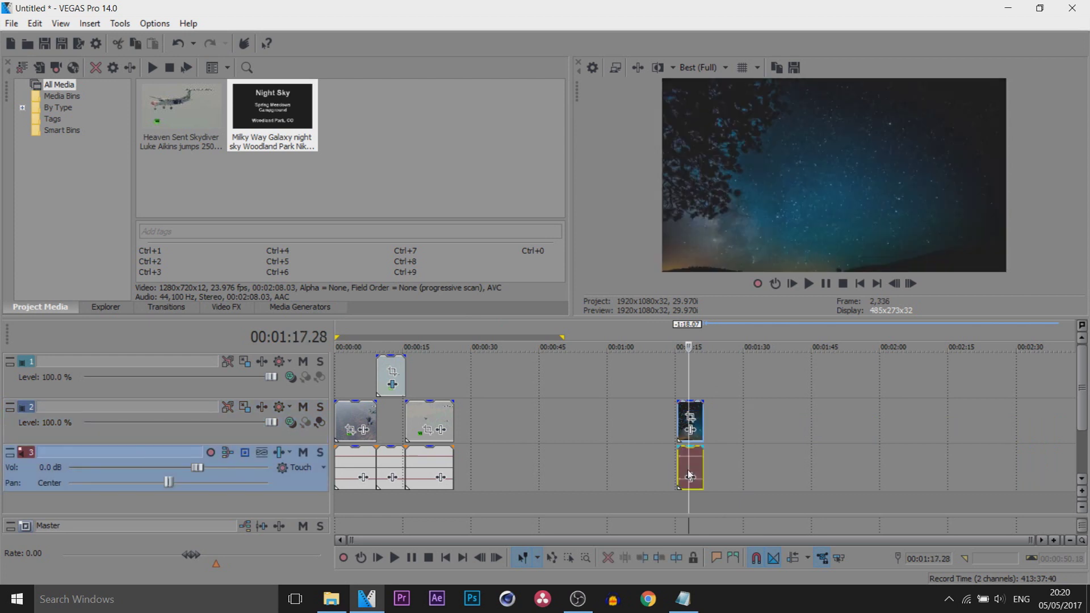
pyautogui.press('Delete')
pyautogui.moveTo(699, 410); pyautogui.dragTo(400, 424)
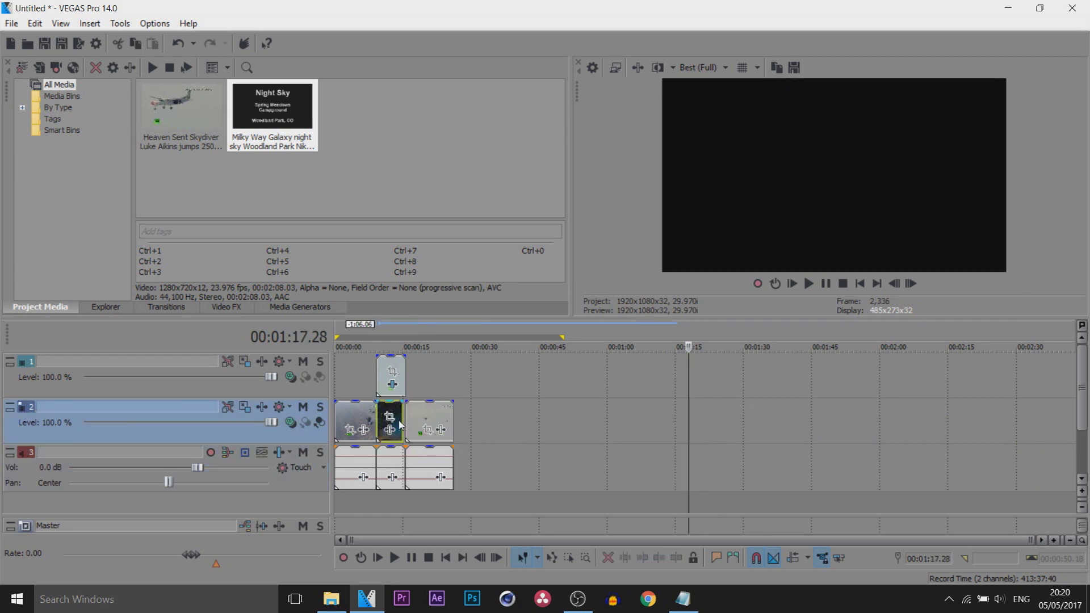
pyautogui.click(385, 416)
pyautogui.scroll(3, 468, 399)
pyautogui.click(427, 377)
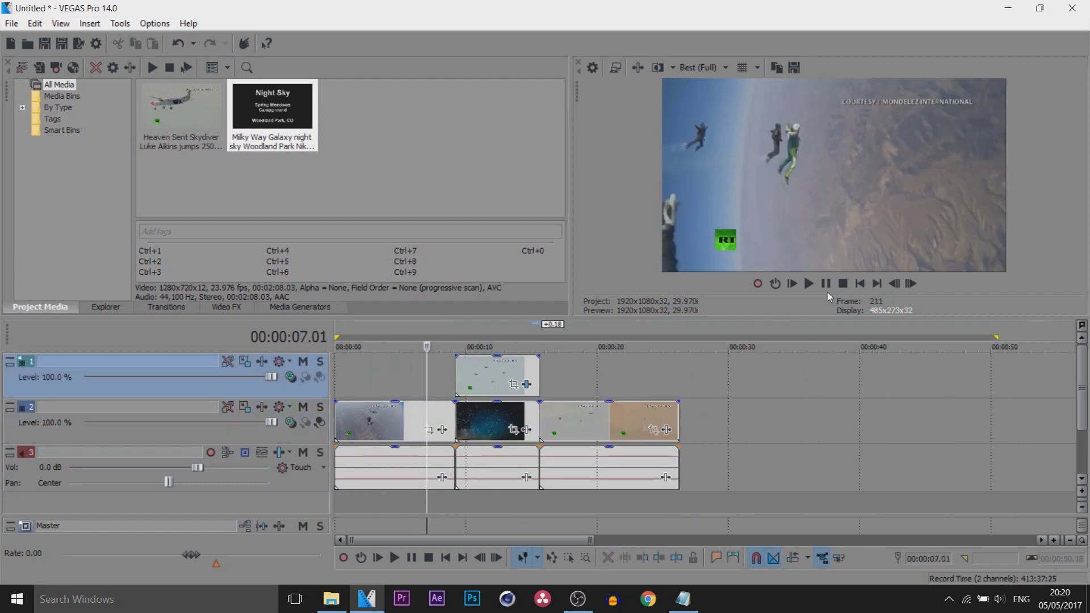
pyautogui.press('space')
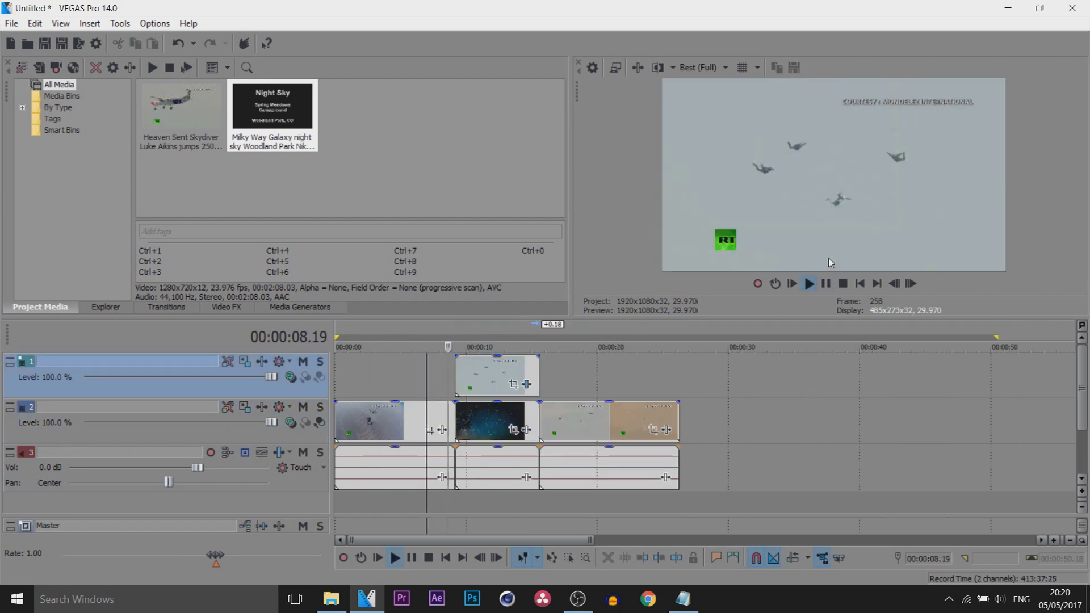
pyautogui.click(826, 284)
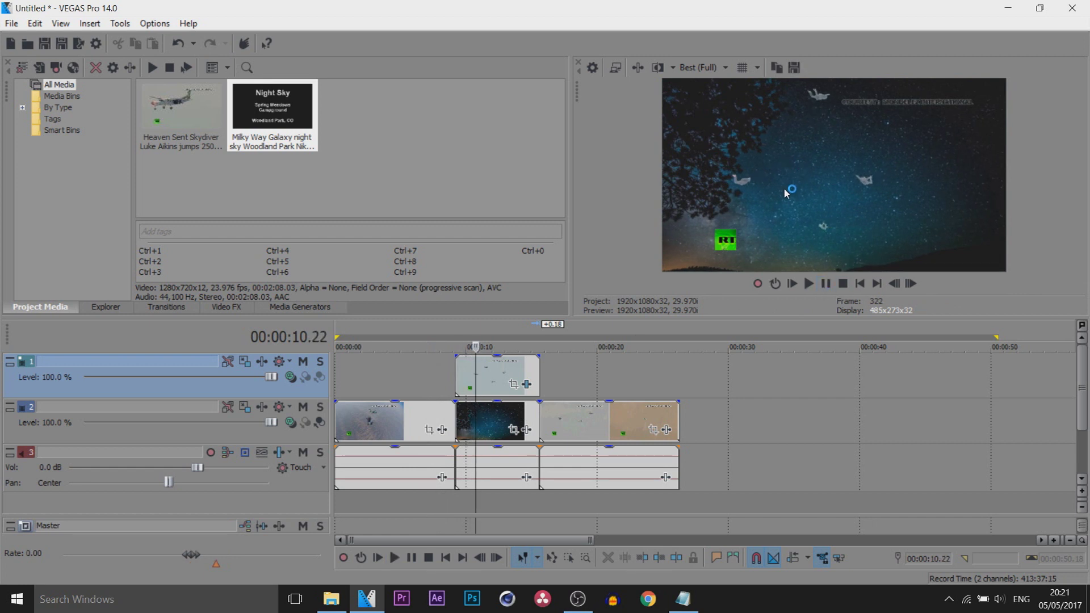
pyautogui.click(442, 377)
pyautogui.press('space')
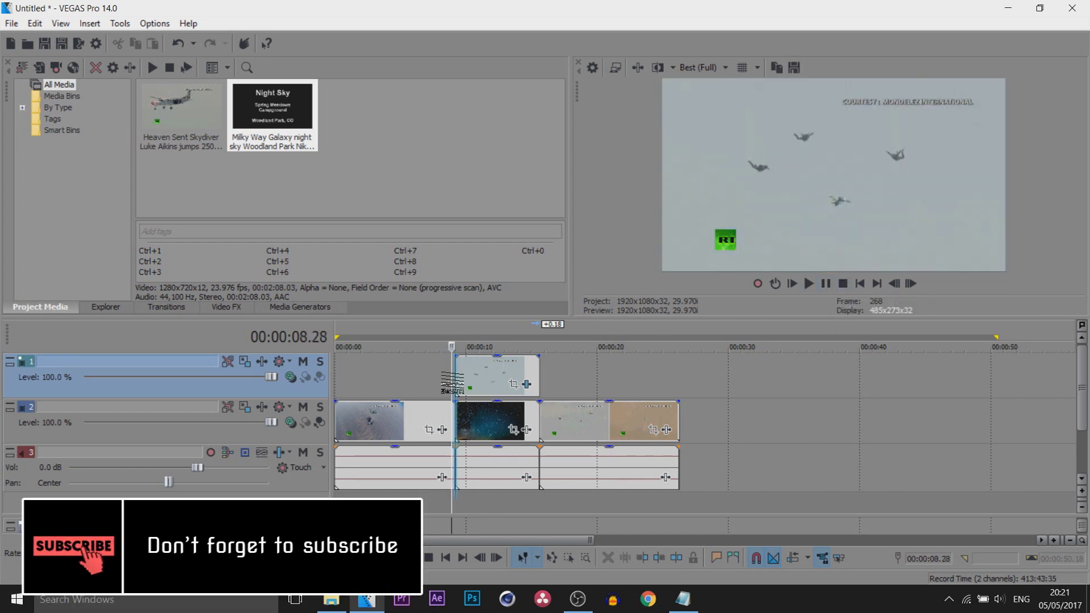
pyautogui.moveTo(455, 383)
pyautogui.mouseDown()
pyautogui.moveTo(469, 383)
pyautogui.moveTo(442, 387)
pyautogui.moveTo(473, 386)
pyautogui.mouseUp()
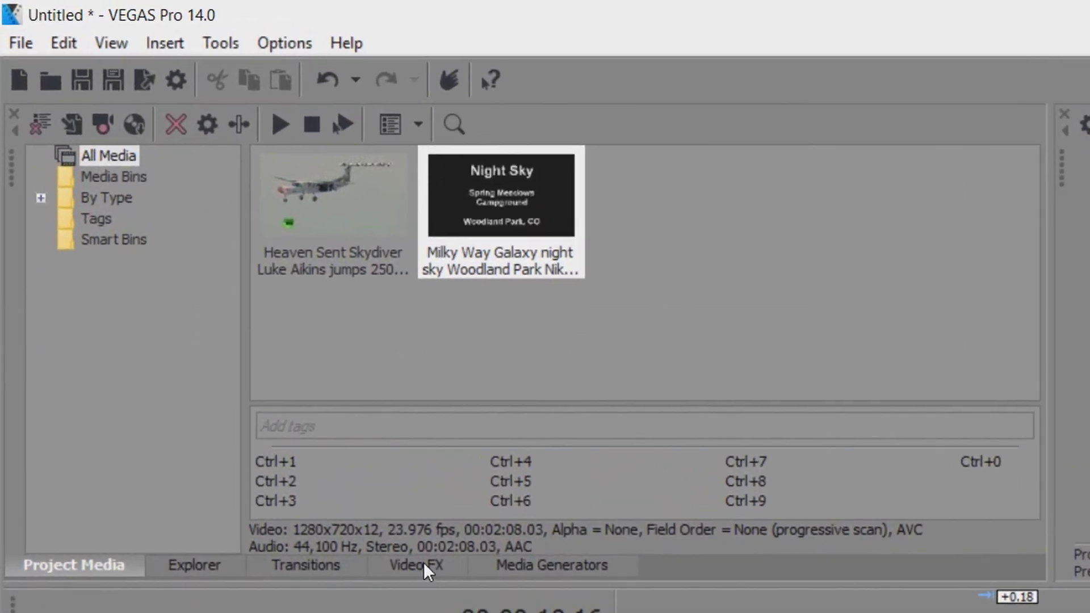
# Step: Apply Brightness and Contrast to the track 1 skydivers with brightness -0.197 and contrast 0.252
pyautogui.click(424, 564)
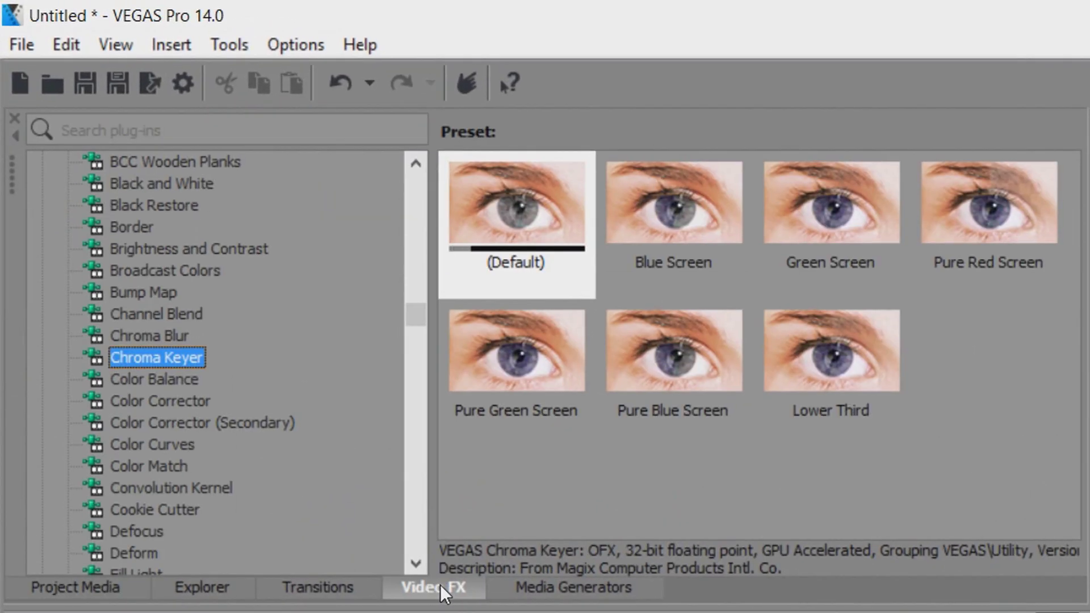
pyautogui.moveTo(411, 312); pyautogui.dragTo(413, 312)
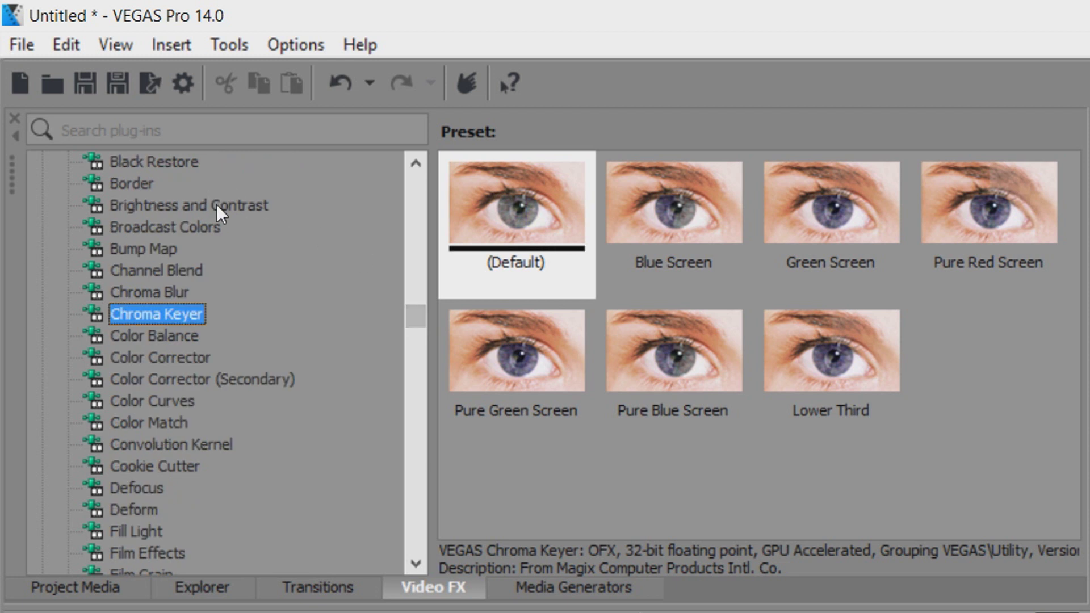
pyautogui.click(219, 205)
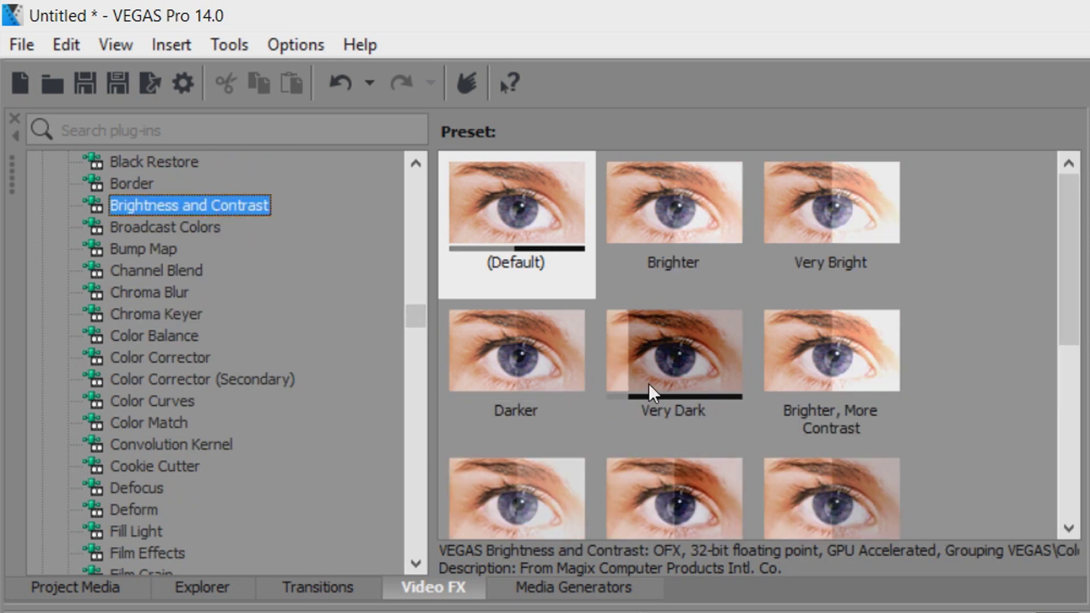
pyautogui.moveTo(519, 179); pyautogui.dragTo(480, 382)
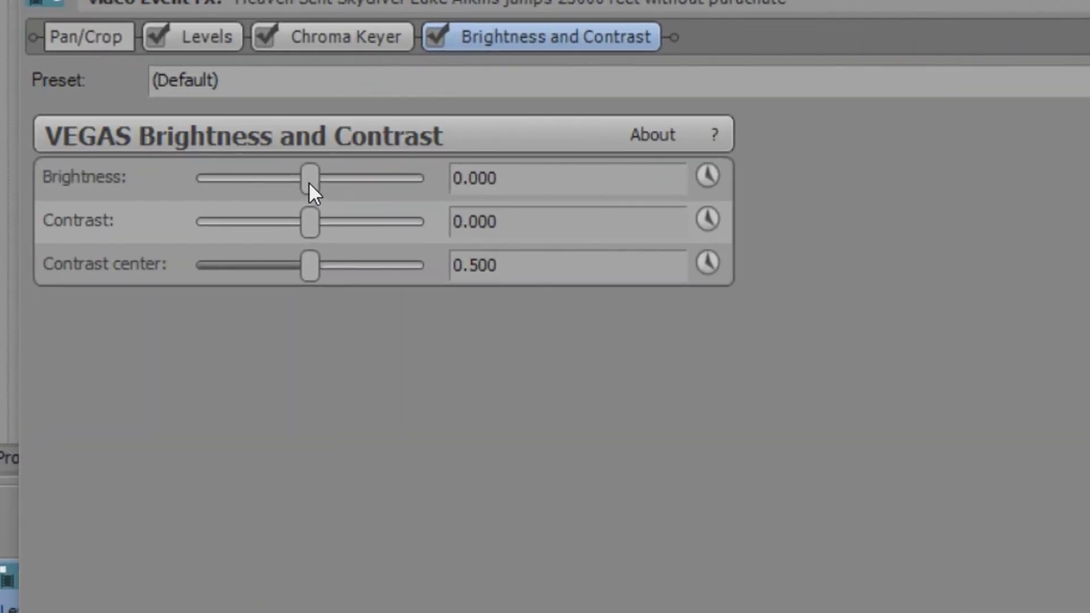
pyautogui.moveTo(310, 183); pyautogui.dragTo(287, 182)
pyautogui.moveTo(304, 223); pyautogui.dragTo(316, 223)
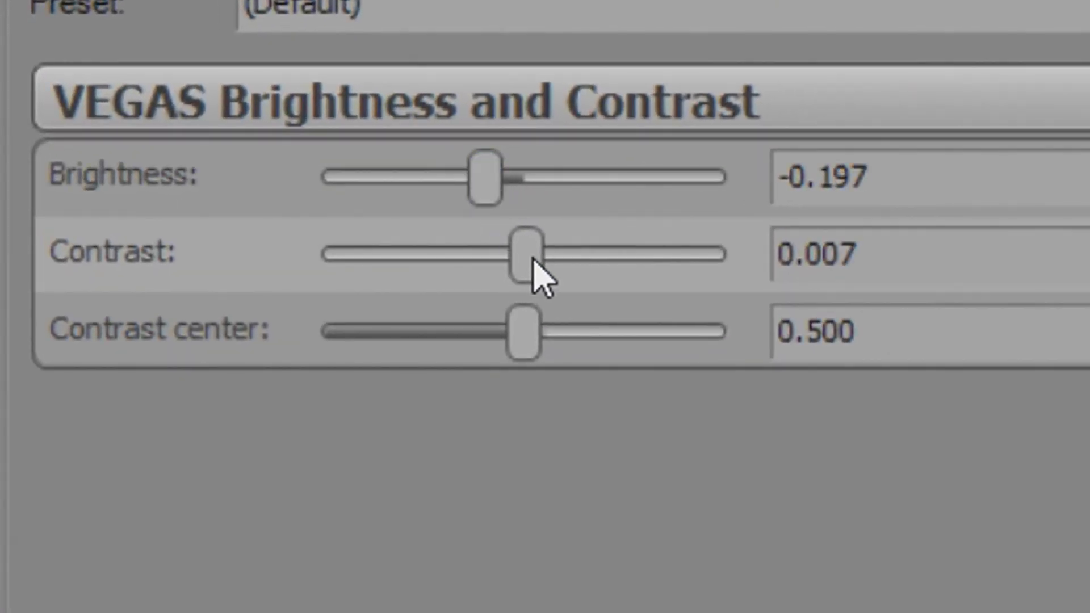
pyautogui.moveTo(534, 258); pyautogui.dragTo(584, 257)
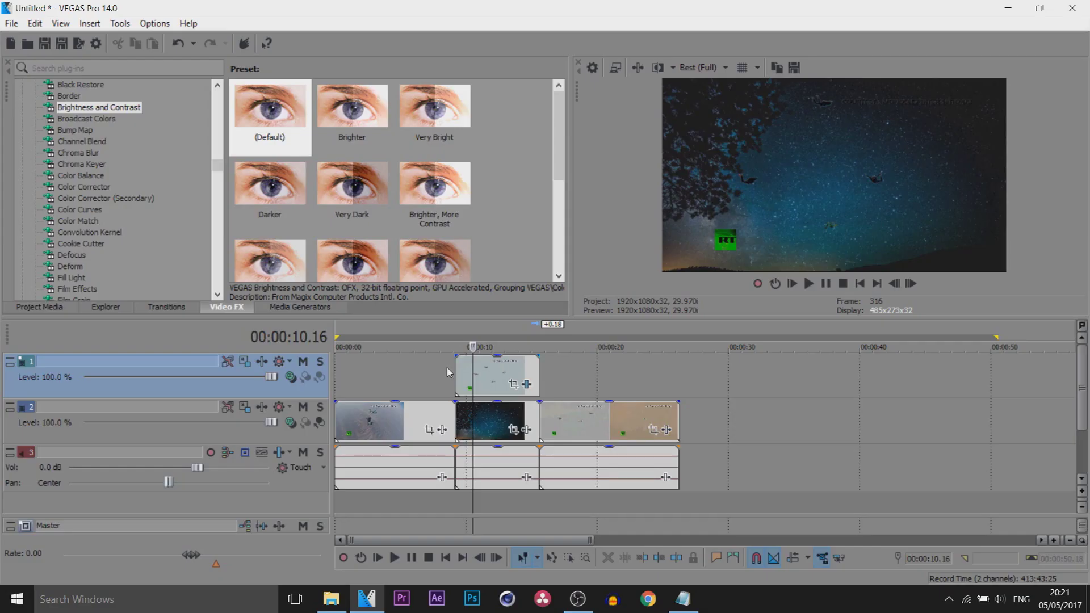
# Step: Stop playback and select the night-sky clip on track 2 to prepare its crossfades
pyautogui.click(448, 367)
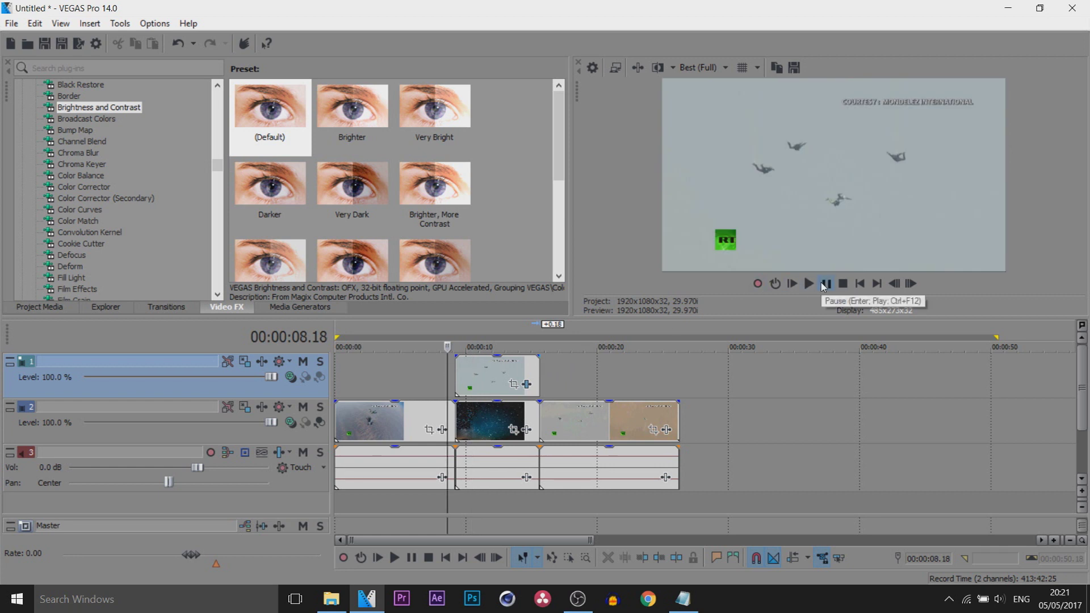
pyautogui.click(442, 386)
pyautogui.click(457, 421)
pyautogui.scroll(3, 456, 421)
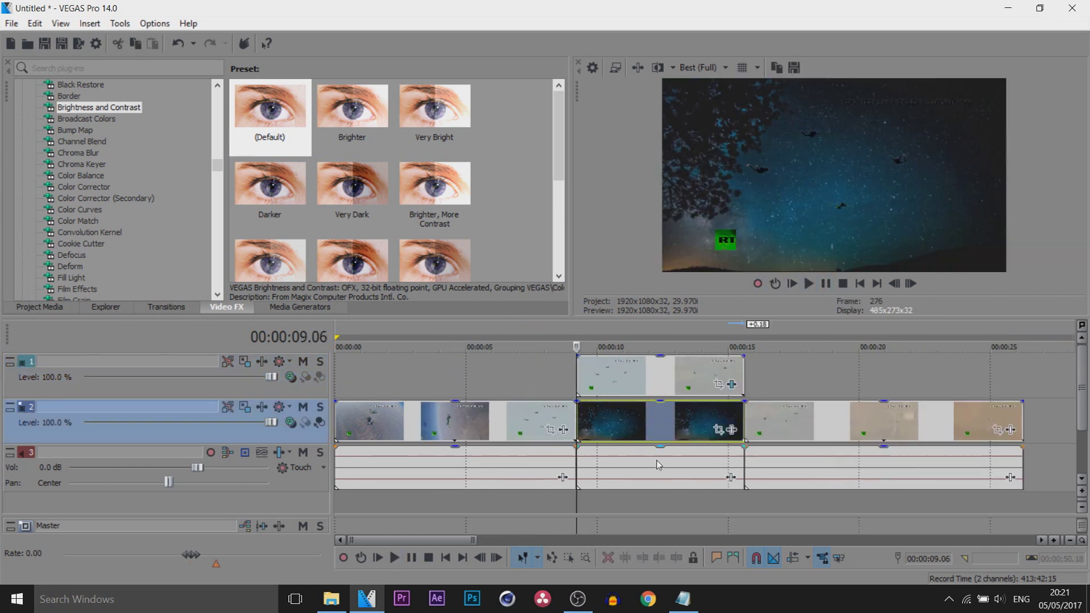
pyautogui.scroll(-3, 725, 430)
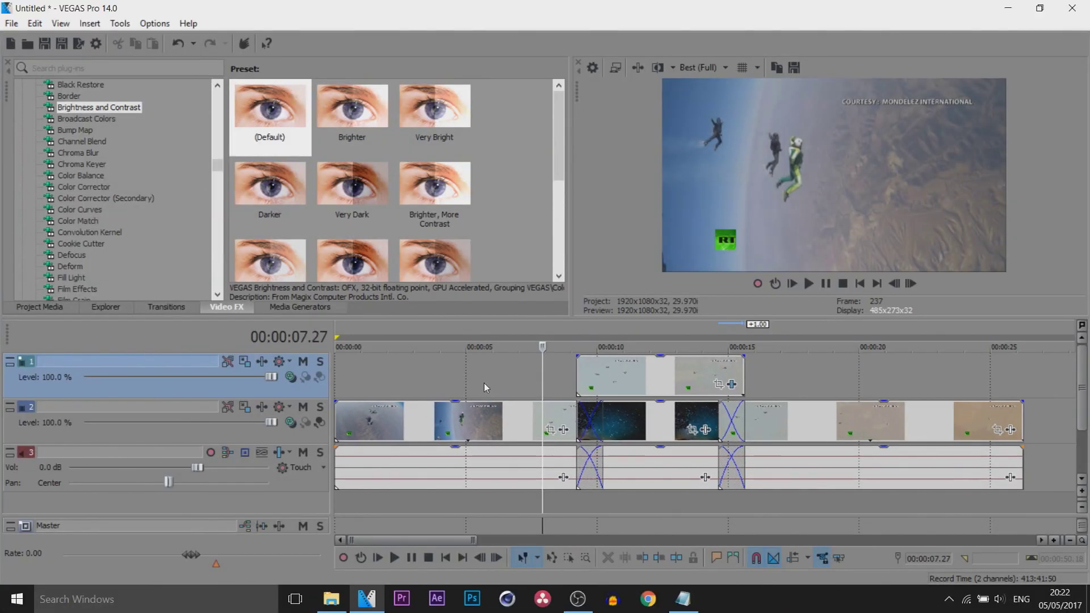
pyautogui.click(259, 123)
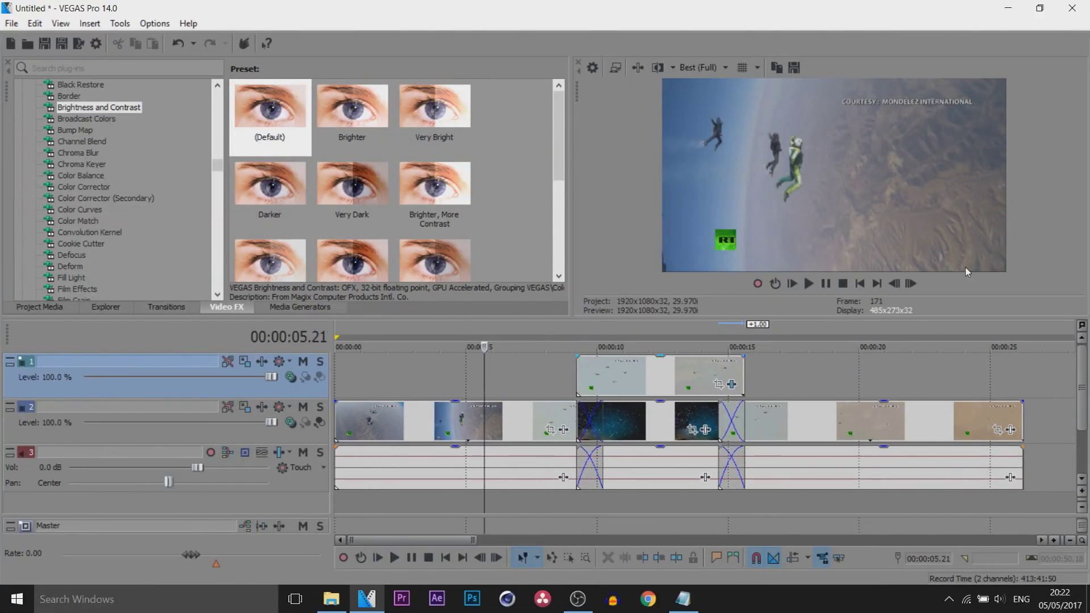
pyautogui.click(826, 284)
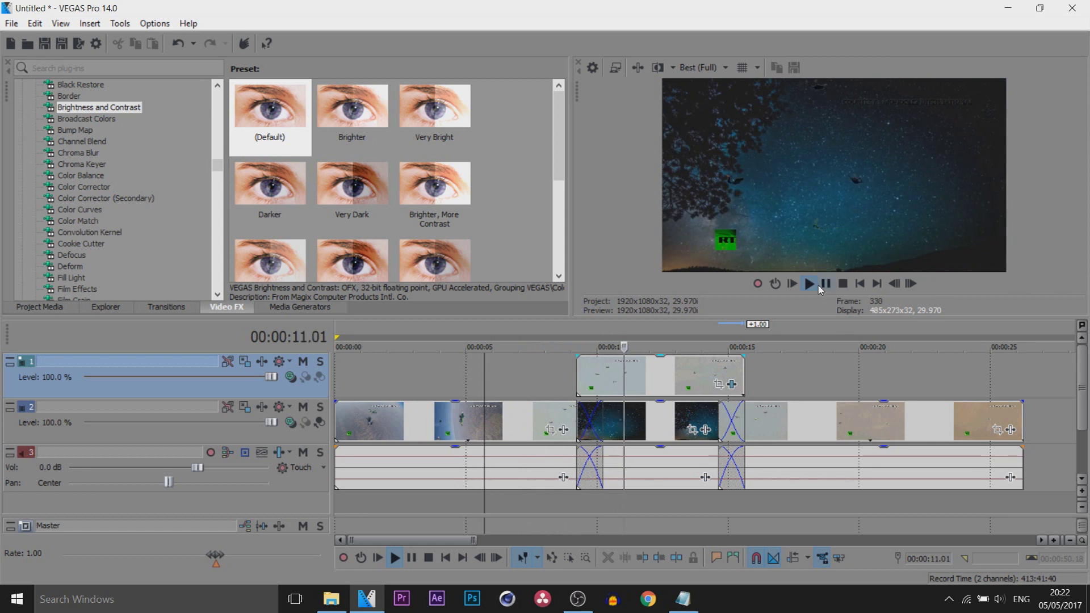
pyautogui.click(603, 385)
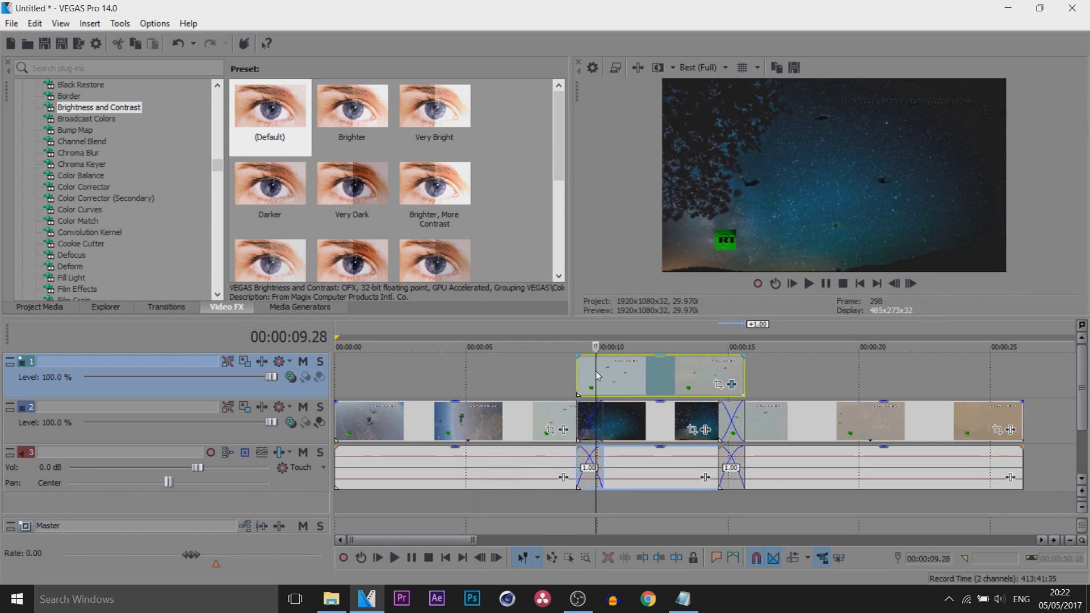
pyautogui.click(585, 384)
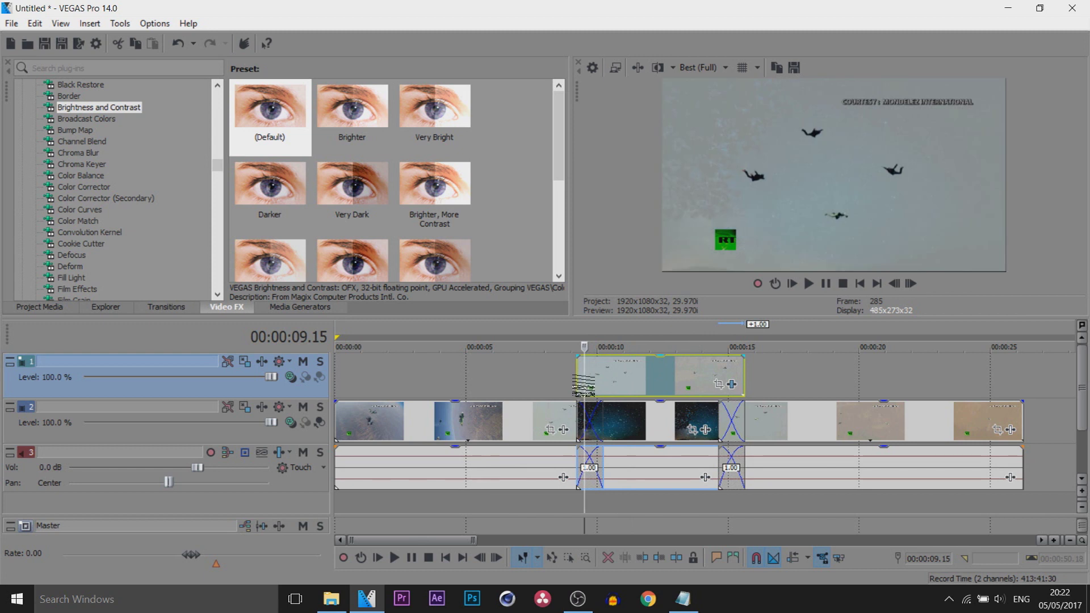
pyautogui.click(589, 386)
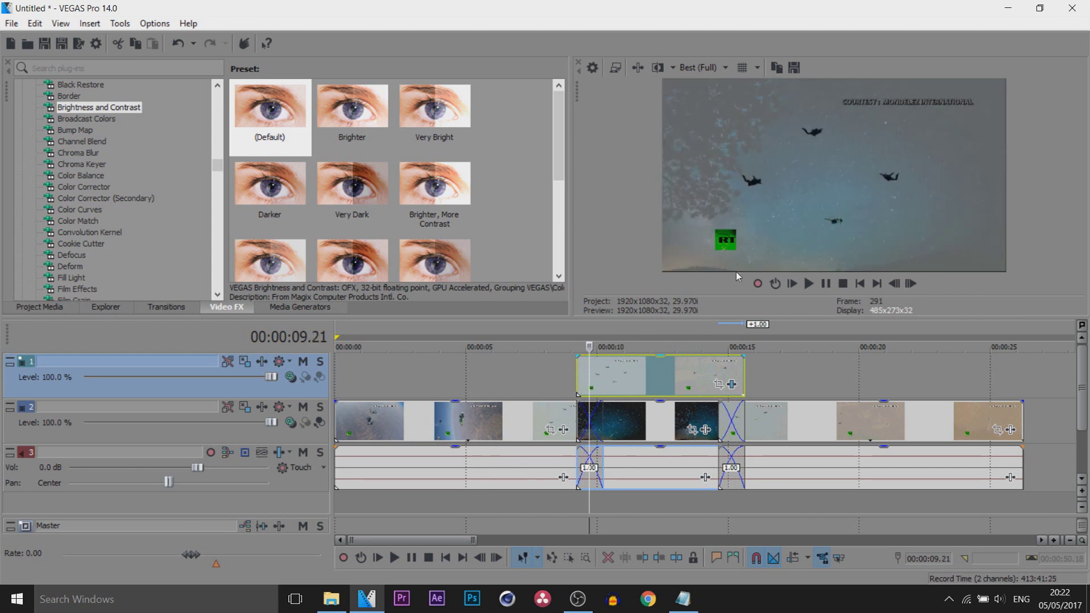
pyautogui.click(624, 426)
# Step: Give the top-track skydiver clip a one-second fade-in and a fade-out at its end
pyautogui.click(603, 425)
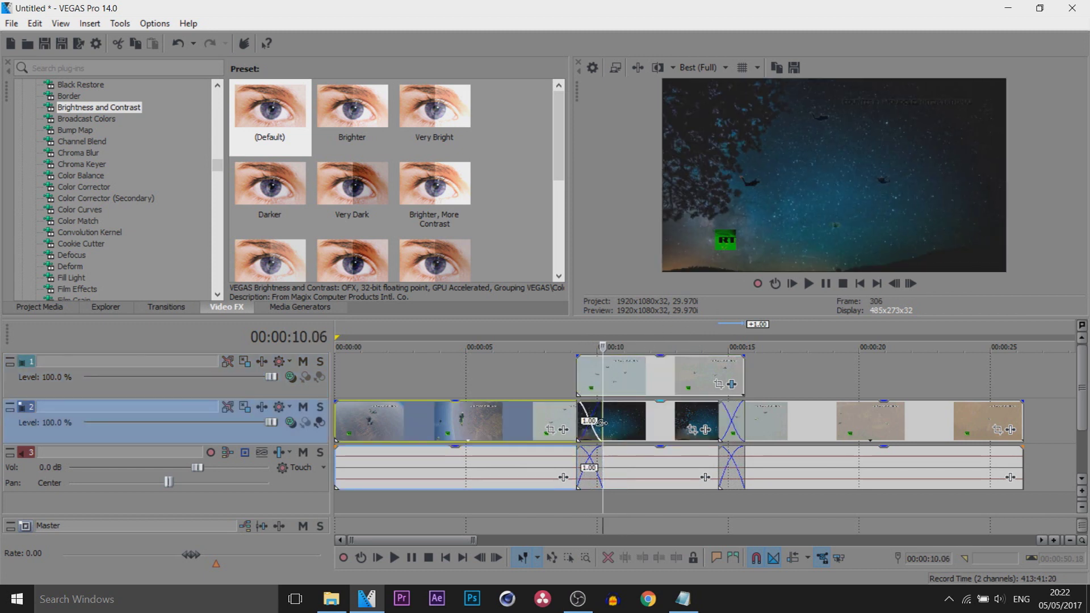
pyautogui.click(577, 359)
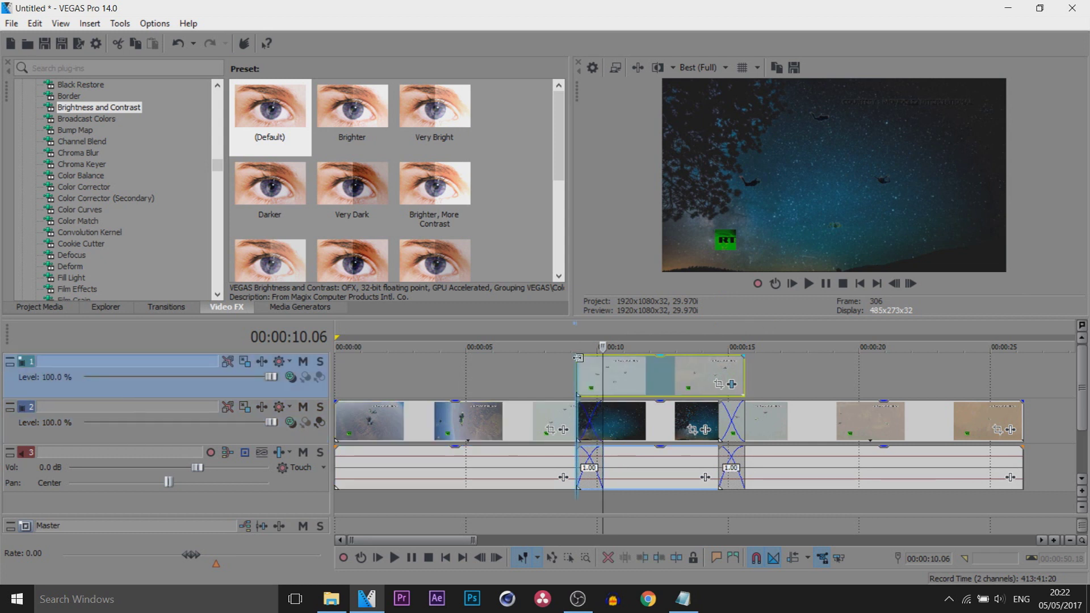
pyautogui.moveTo(574, 359); pyautogui.dragTo(600, 360)
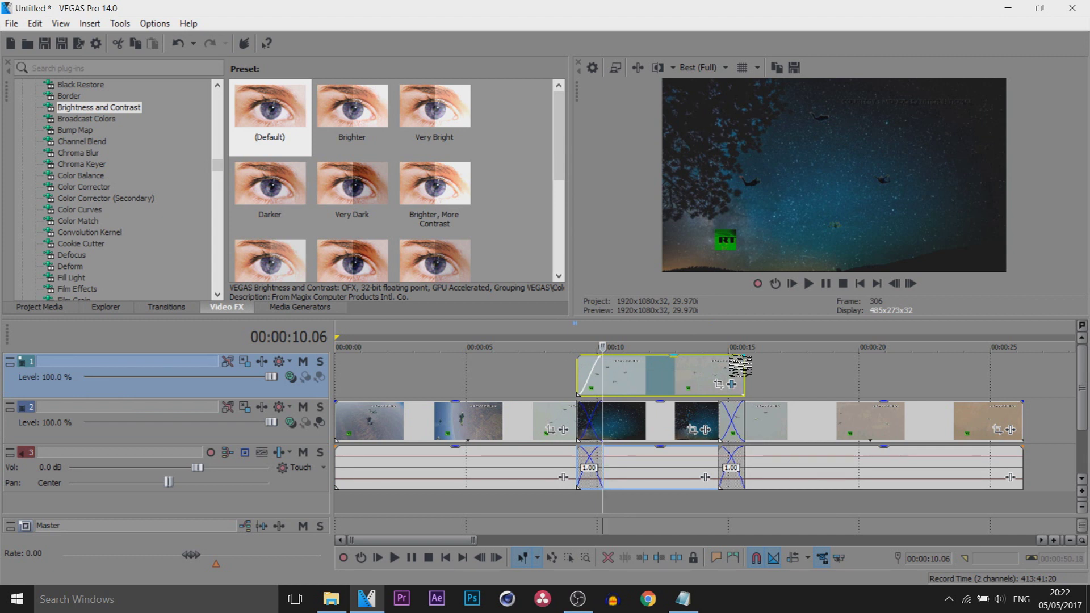
pyautogui.moveTo(746, 353); pyautogui.dragTo(722, 355)
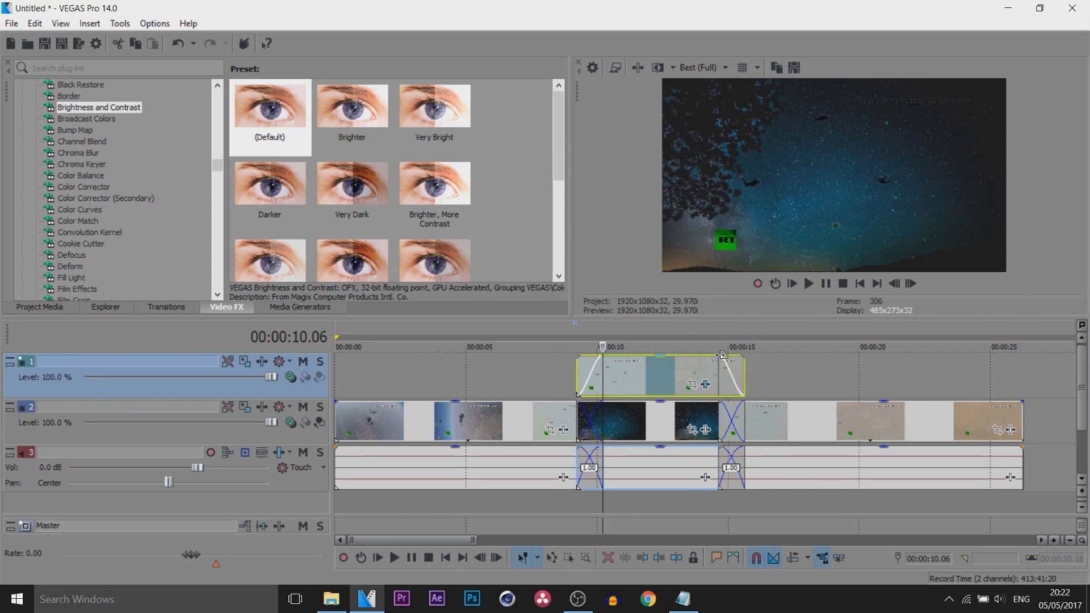
pyautogui.click(511, 369)
pyautogui.press('space')
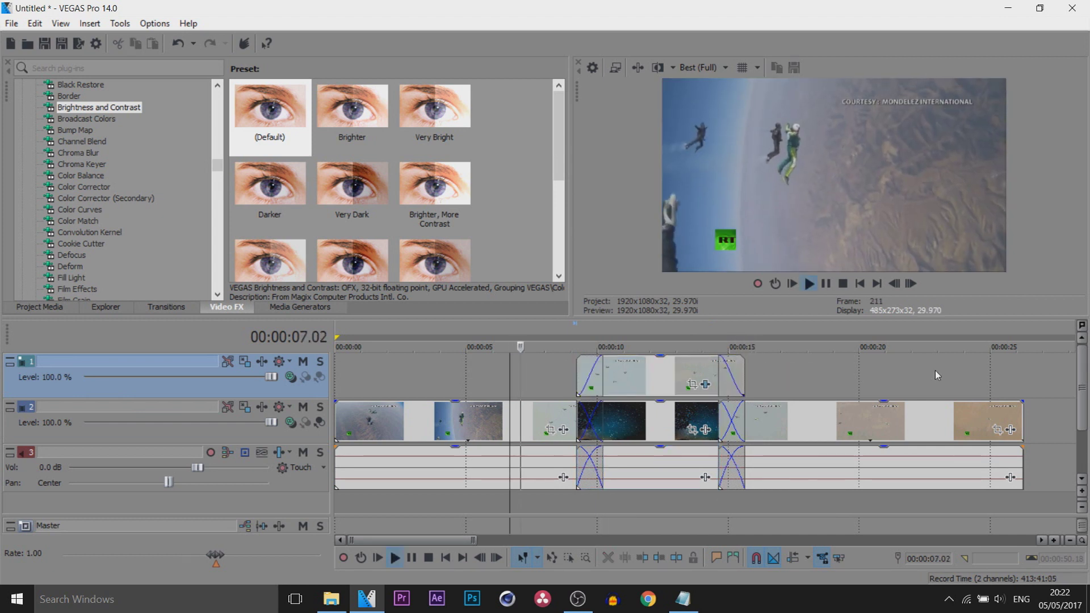